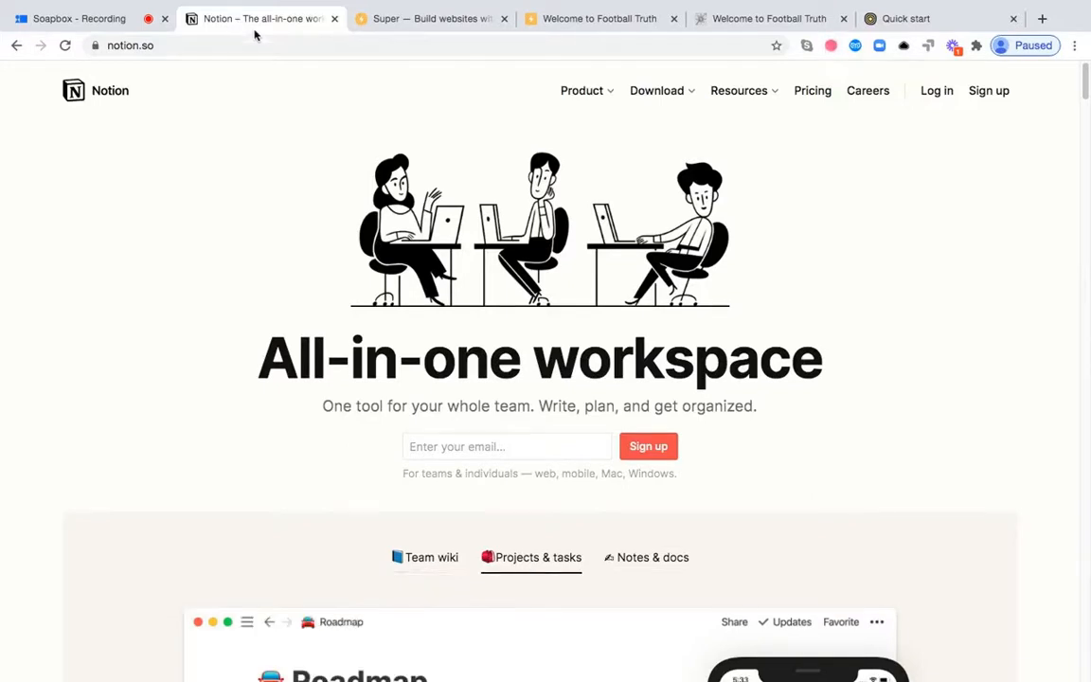
# View the Super home page, then close it along with the Notion home page.
pyautogui.click(425, 19)
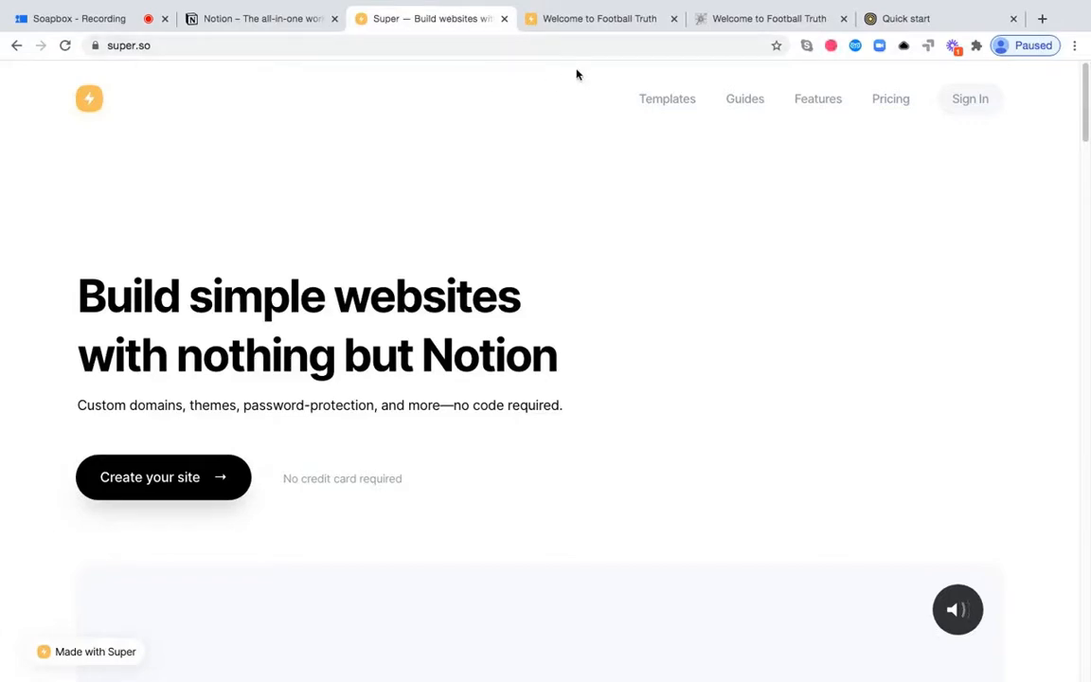
pyautogui.click(503, 19)
pyautogui.click(334, 20)
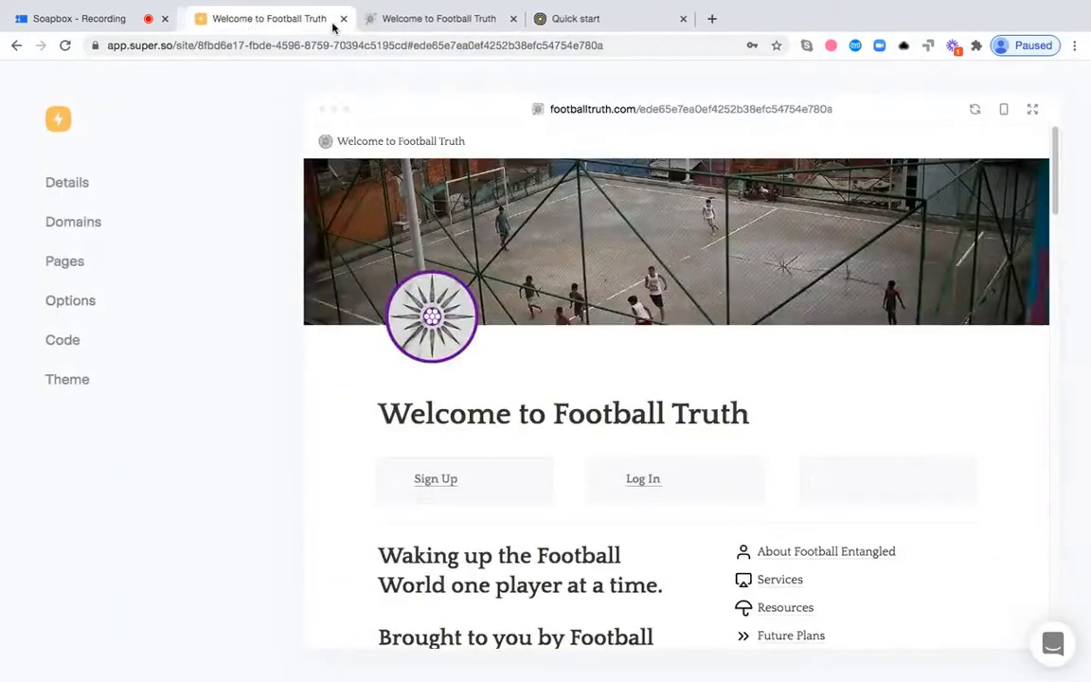
# Review the live footballtruth.com home page, from the account buttons down to the Read More sections.
pyautogui.click(481, 24)
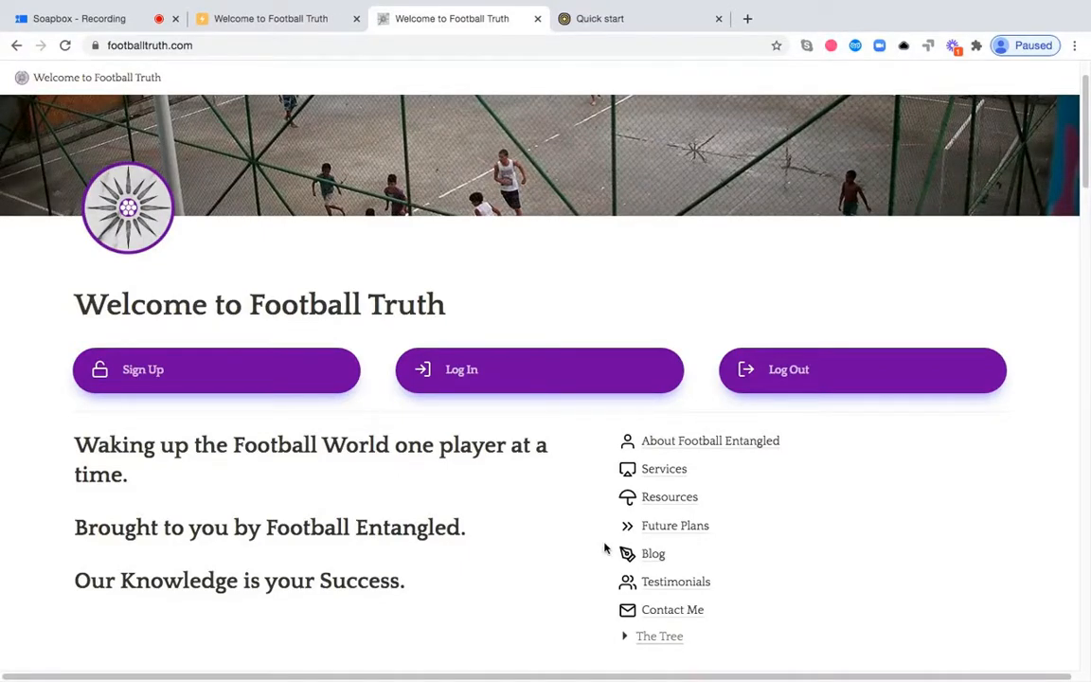
pyautogui.scroll(-10, 604, 547)
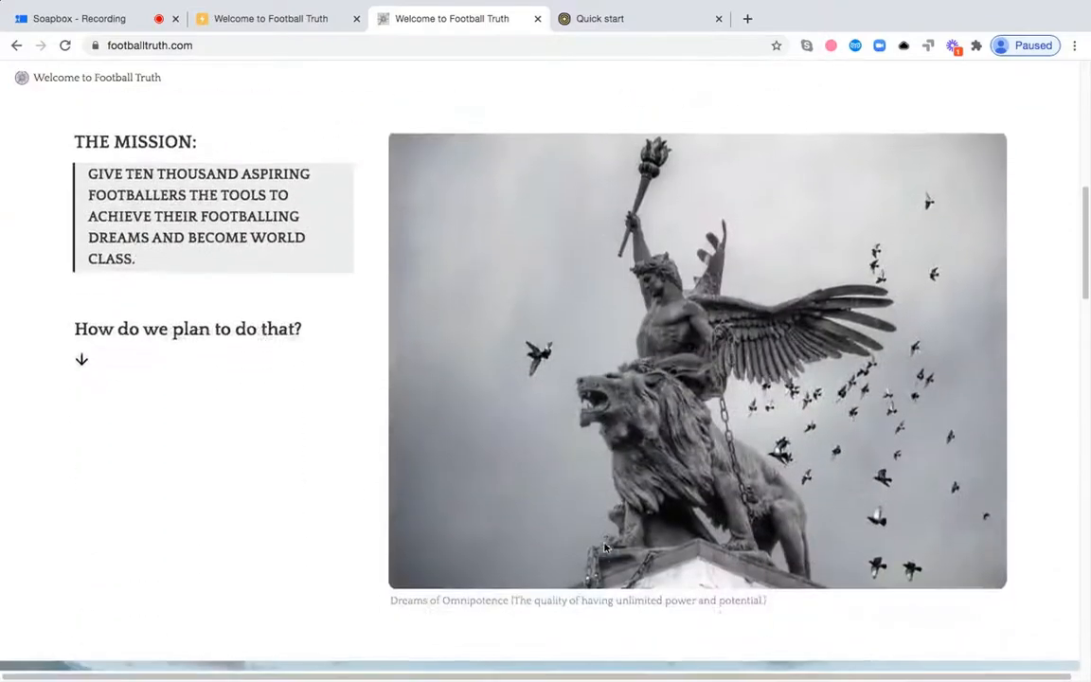
pyautogui.scroll(-5, 605, 547)
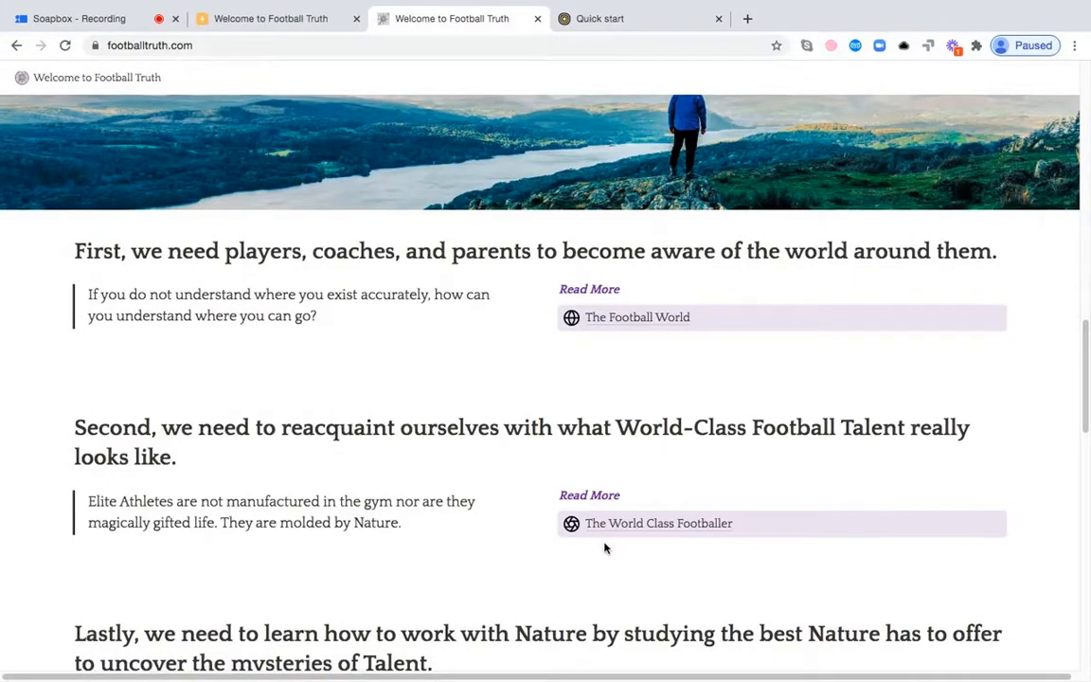
pyautogui.scroll(15, 605, 548)
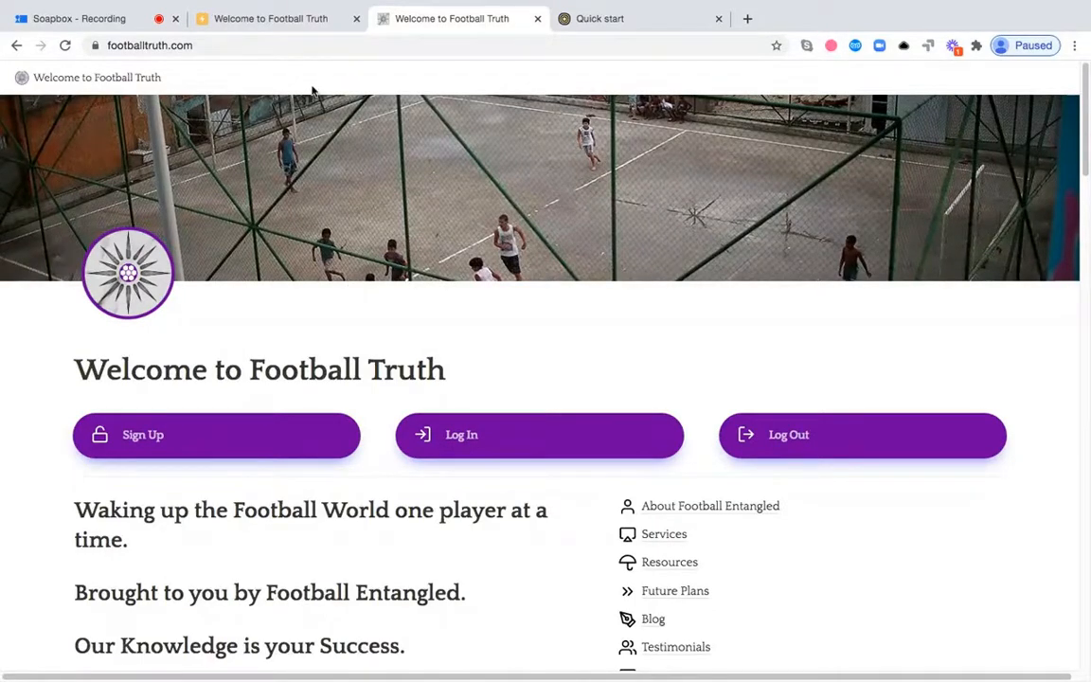
# Switch to the Super site editor and review the Football Truth site's Details and Domains settings.
pyautogui.click(284, 21)
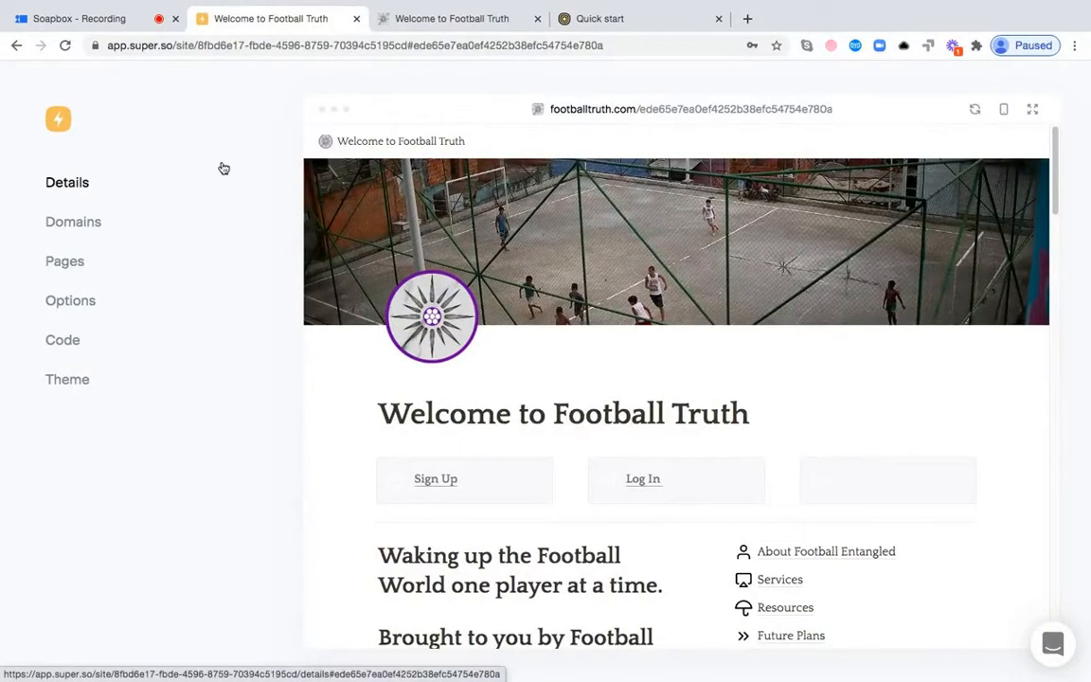
pyautogui.click(81, 186)
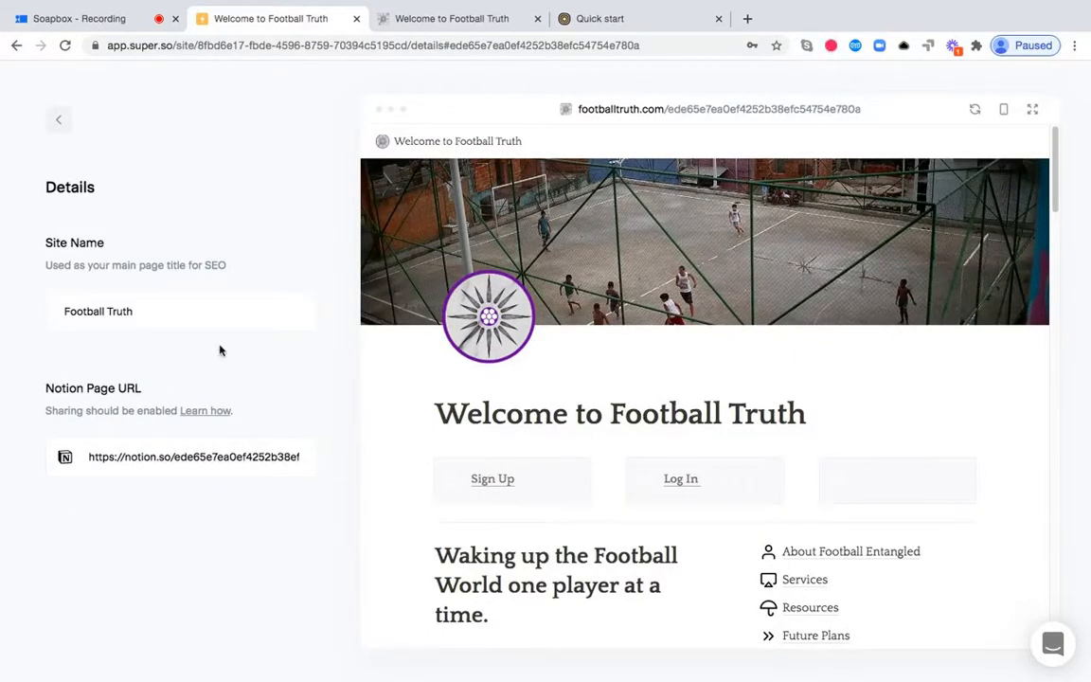
pyautogui.click(59, 122)
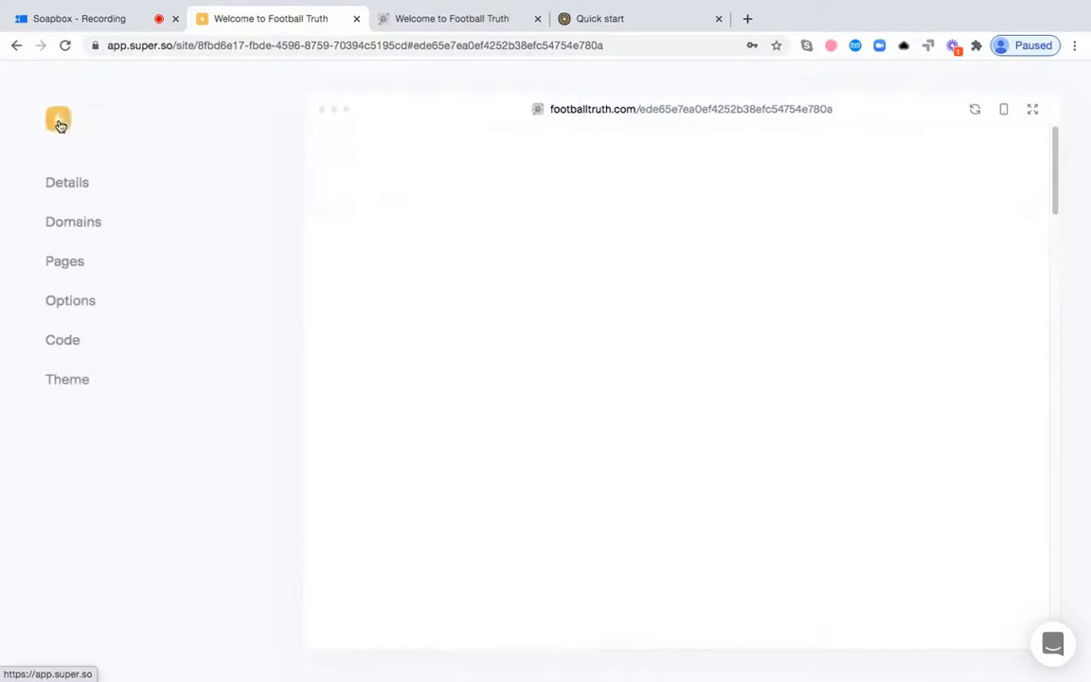
pyautogui.click(74, 224)
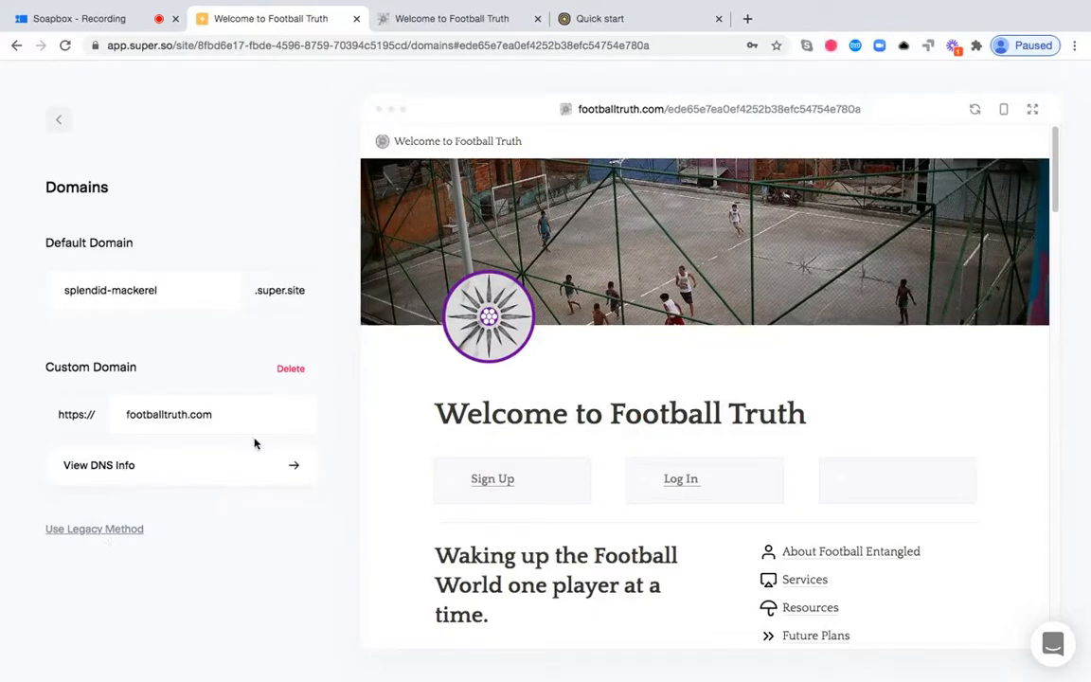
pyautogui.click(58, 120)
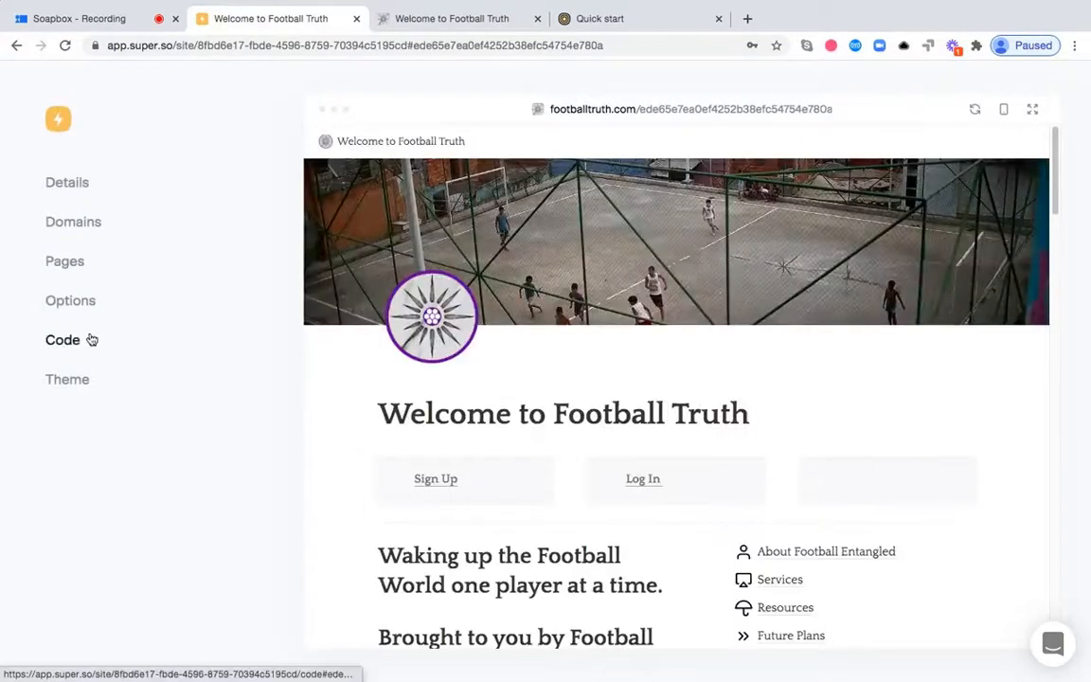
# Open the site's global head code, then examine the Sign Up, Log In and Log Out buttons on the live Football Truth page.
pyautogui.click(74, 347)
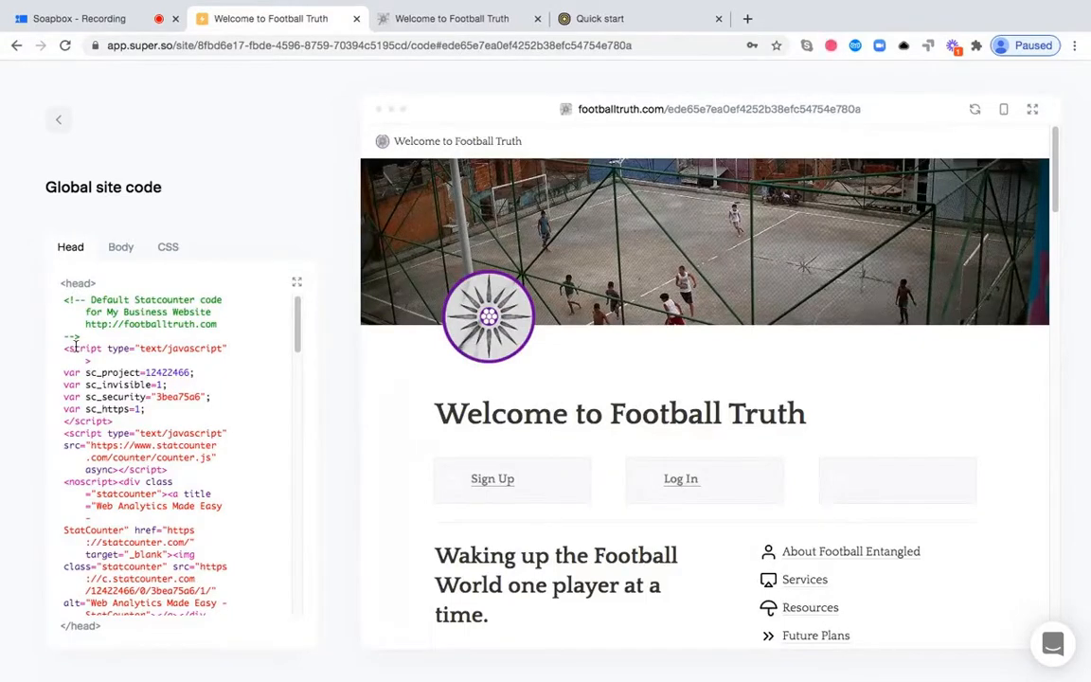
pyautogui.click(431, 31)
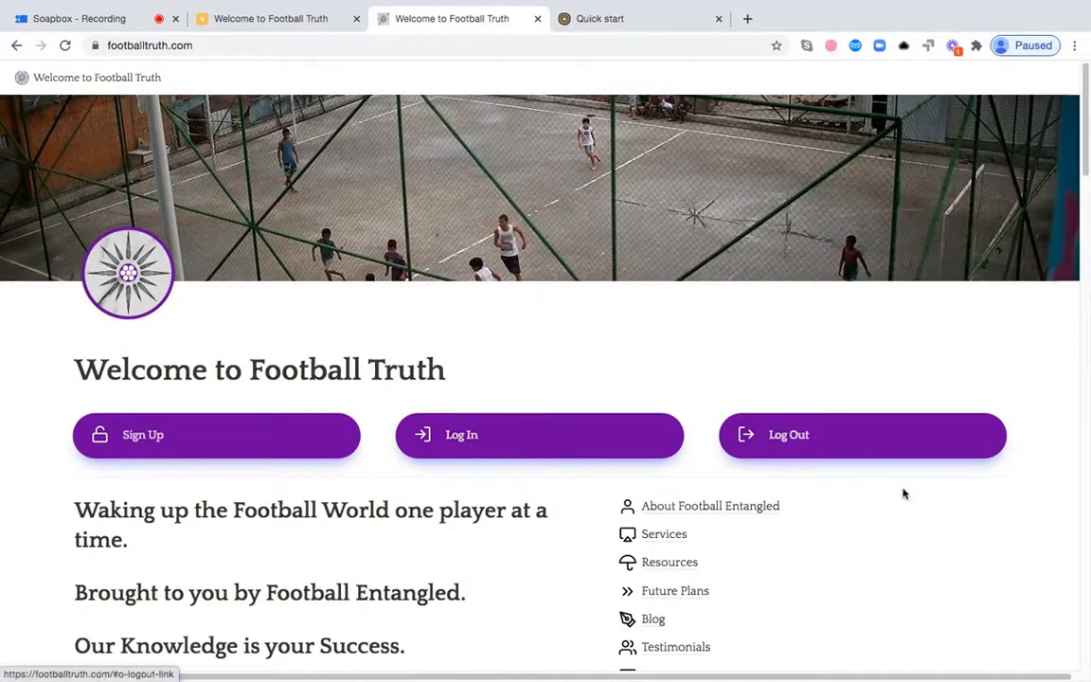
pyautogui.scroll(-2, 924, 478)
pyautogui.scroll(2, 927, 478)
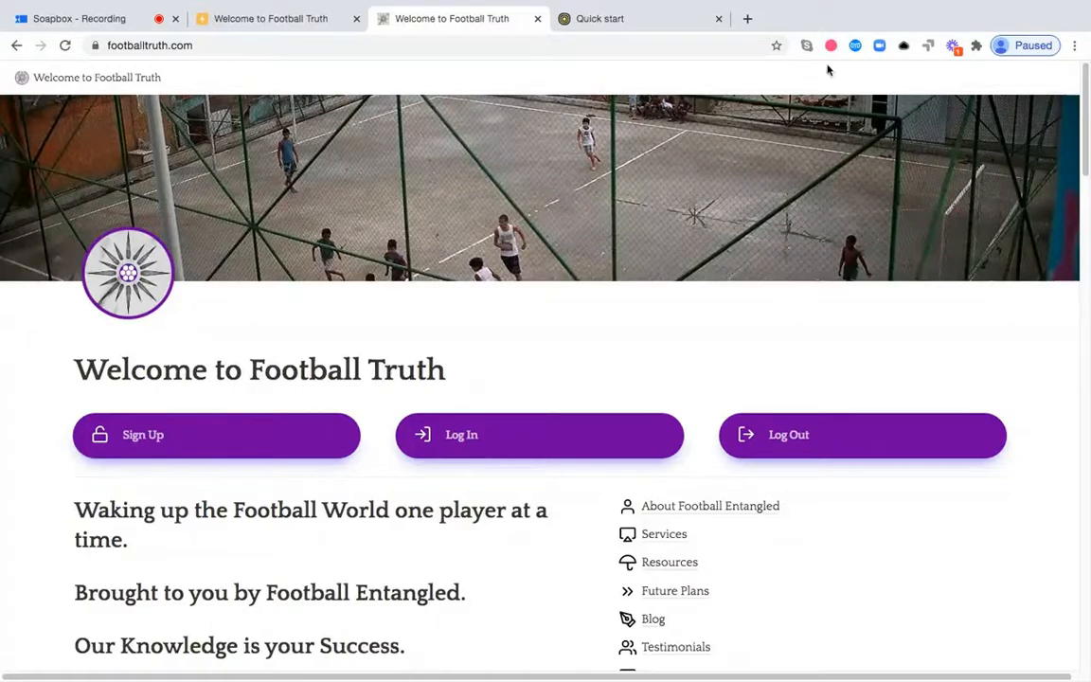
# Switch to Outseta and copy the head script from the Quick start embeds.
pyautogui.click(243, 26)
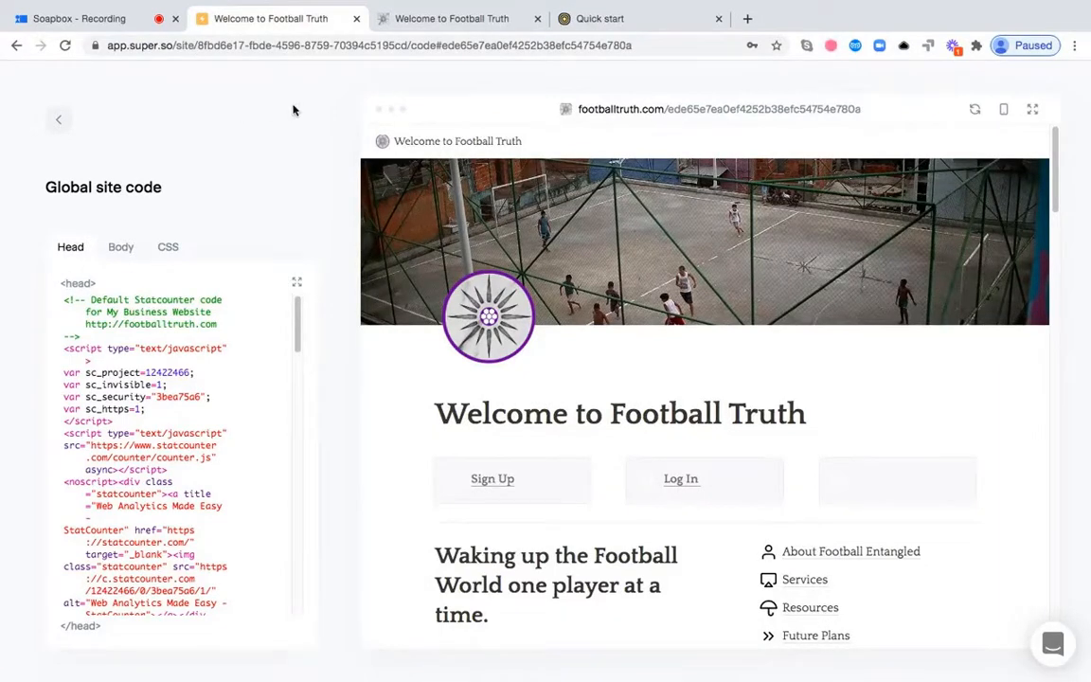
pyautogui.click(592, 21)
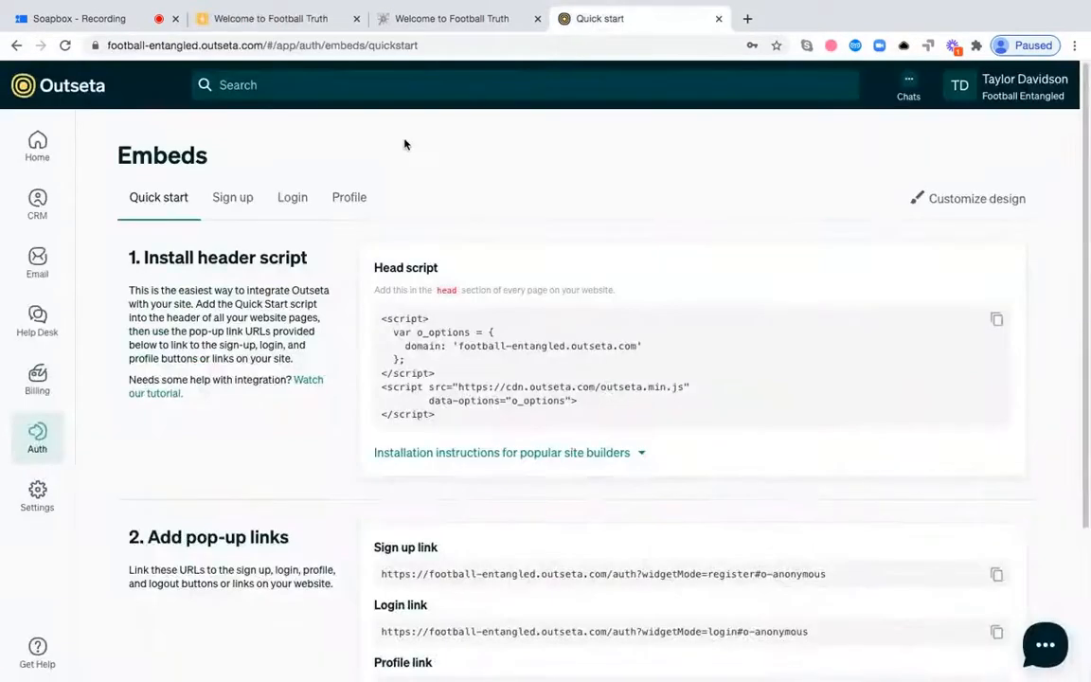
pyautogui.moveTo(49, 447)
pyautogui.click(997, 319)
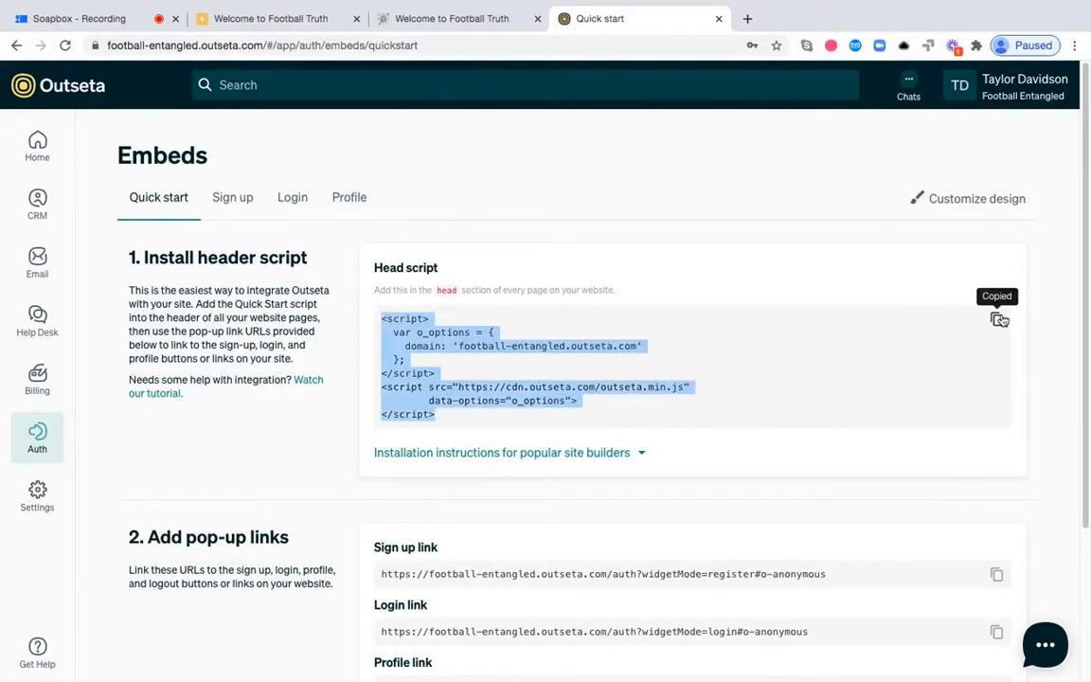
# Return to the global head code in Super and select the Outseta script's opening o_options block.
pyautogui.click(290, 19)
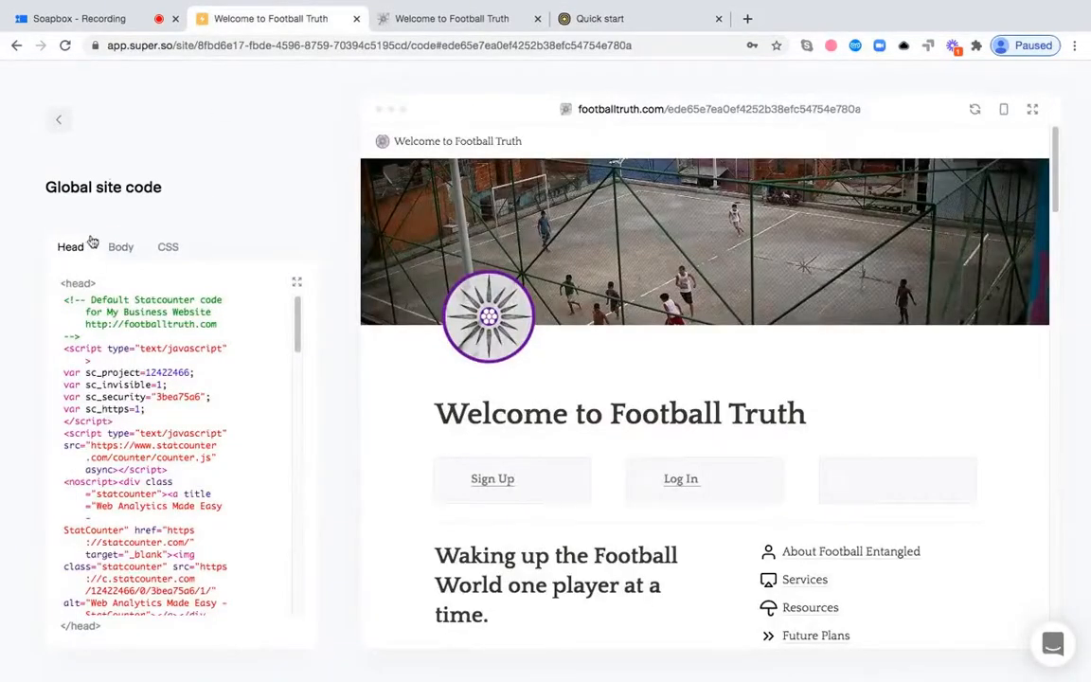
pyautogui.click(59, 121)
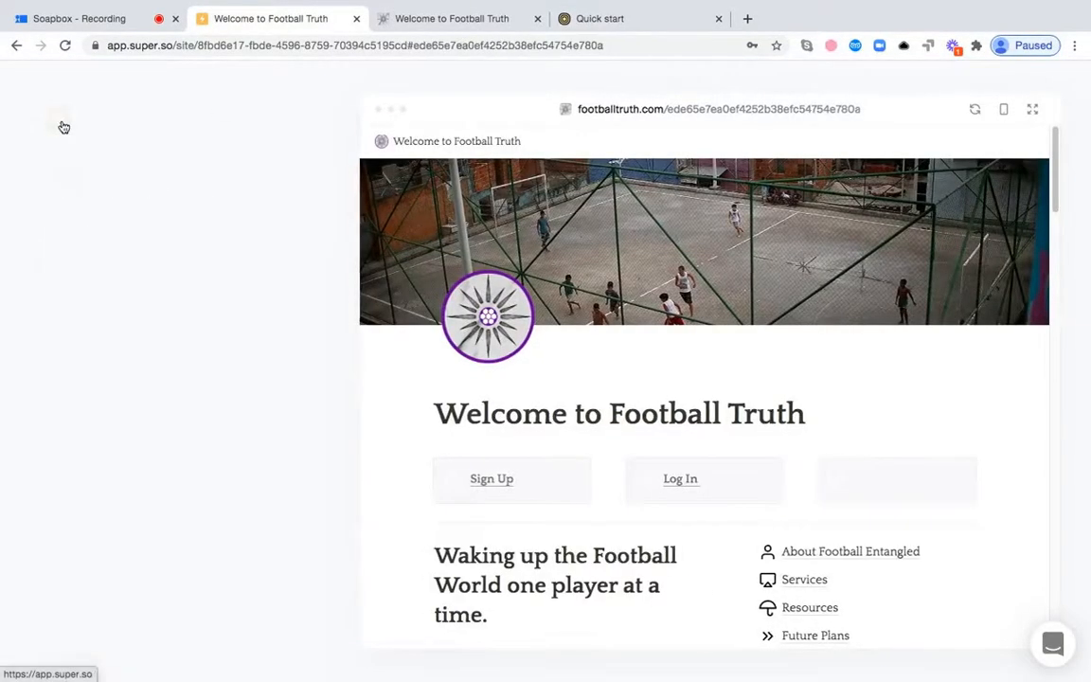
pyautogui.click(68, 341)
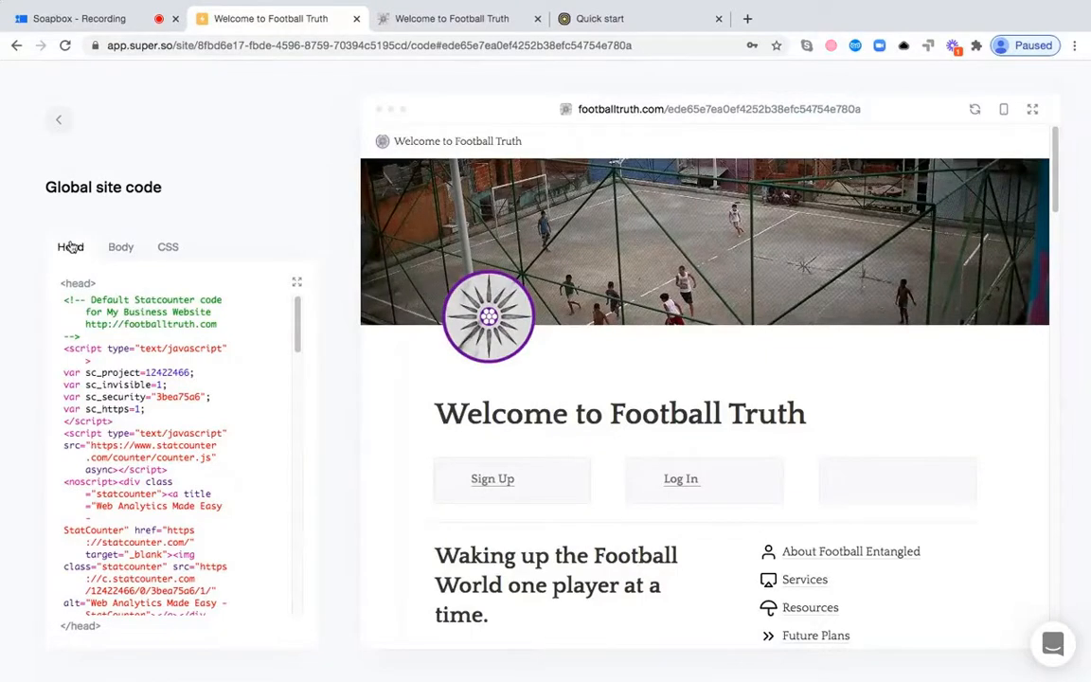
pyautogui.scroll(-3, 162, 424)
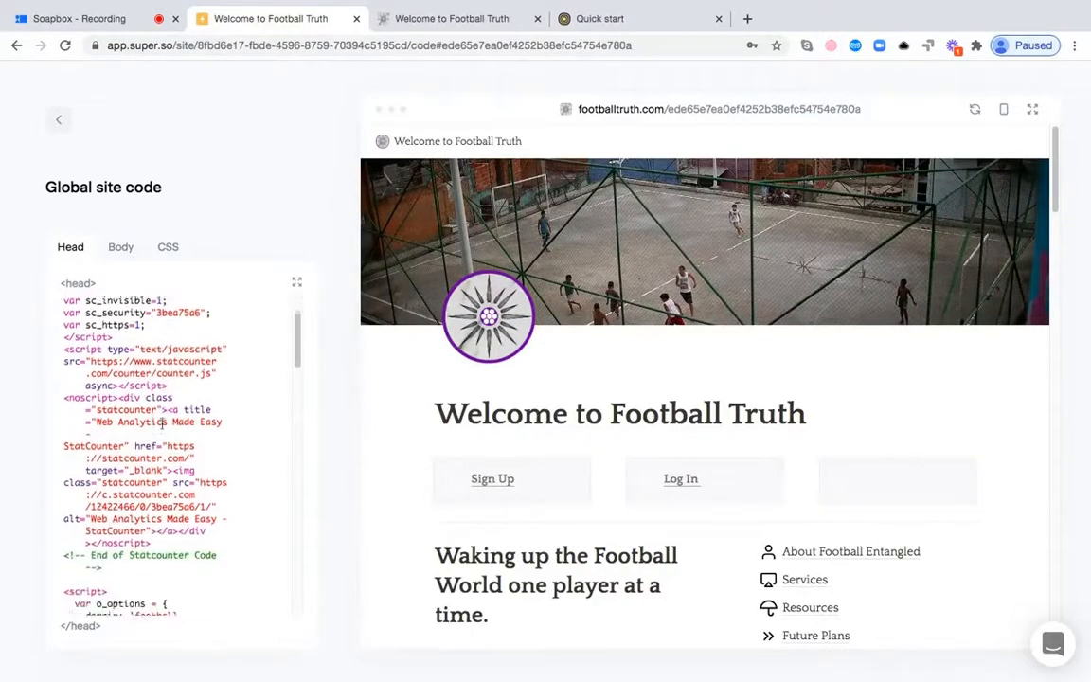
pyautogui.scroll(-2, 162, 424)
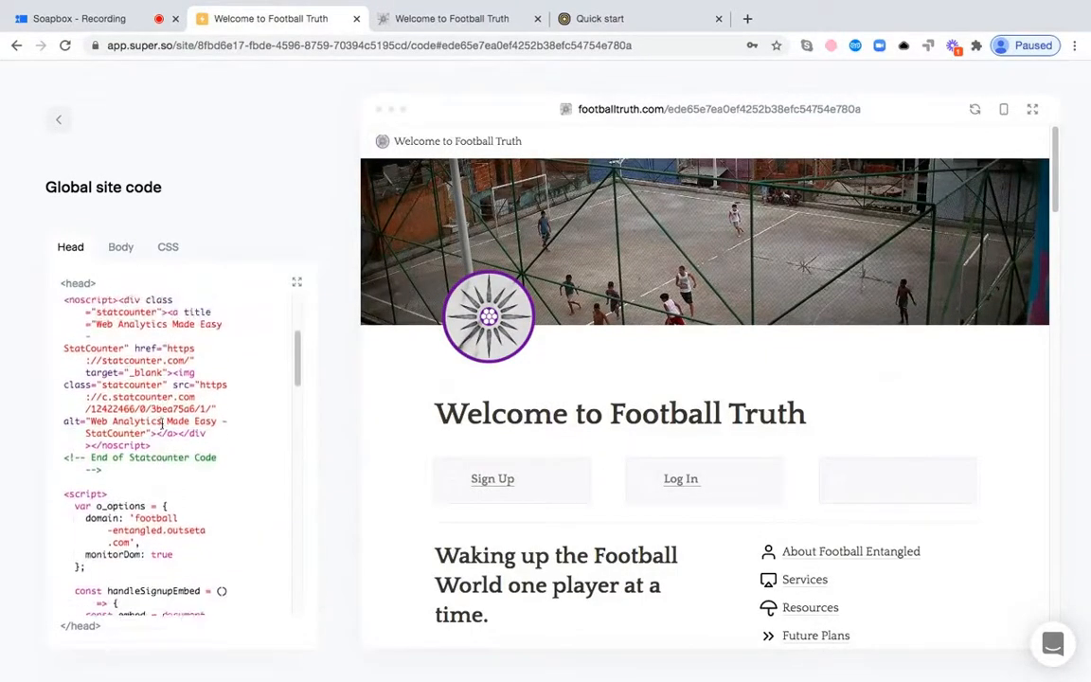
pyautogui.scroll(-1, 162, 424)
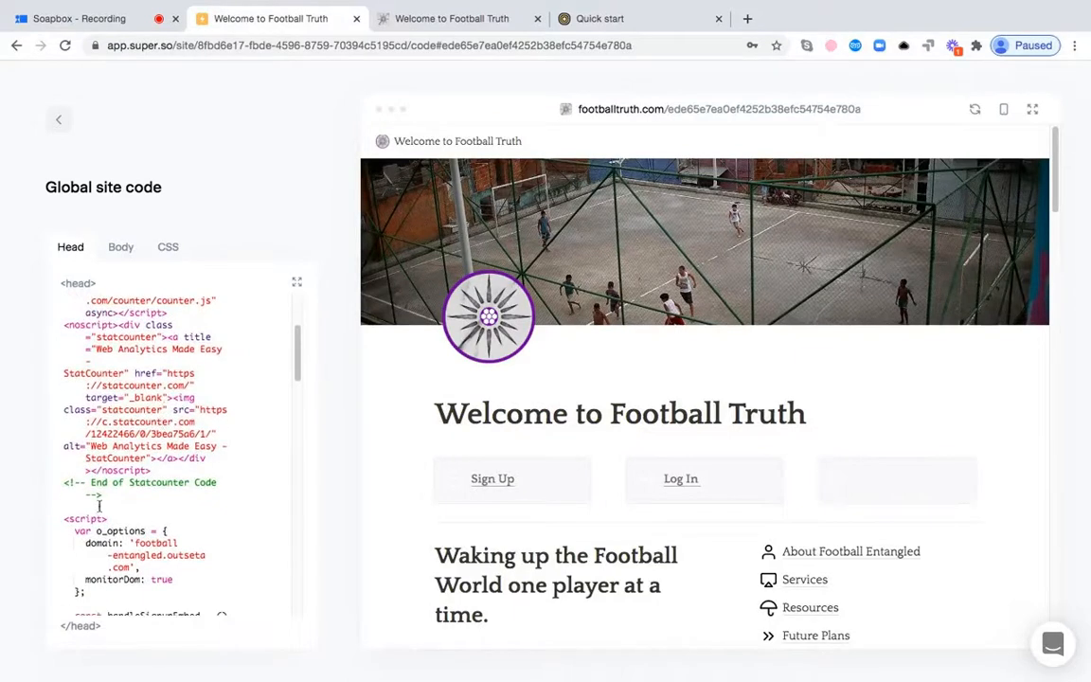
pyautogui.moveTo(66, 519); pyautogui.dragTo(85, 591)
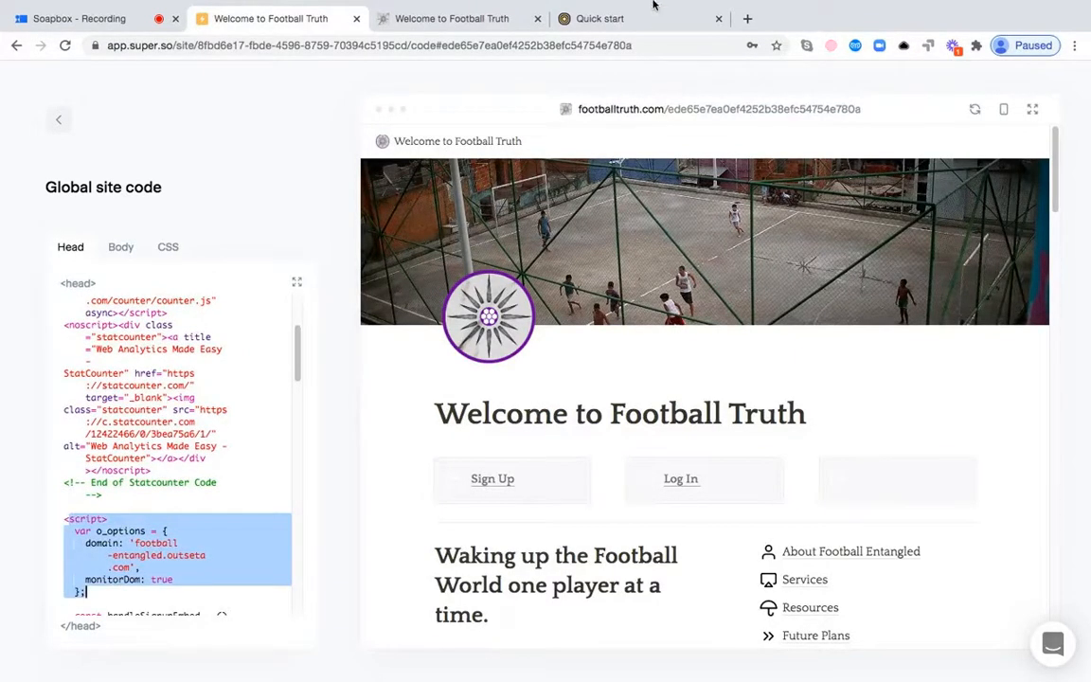
# Compare Outseta's Quick start head script with the o_options block in Super's head code.
pyautogui.moveTo(640, 6)
pyautogui.click(637, 52)
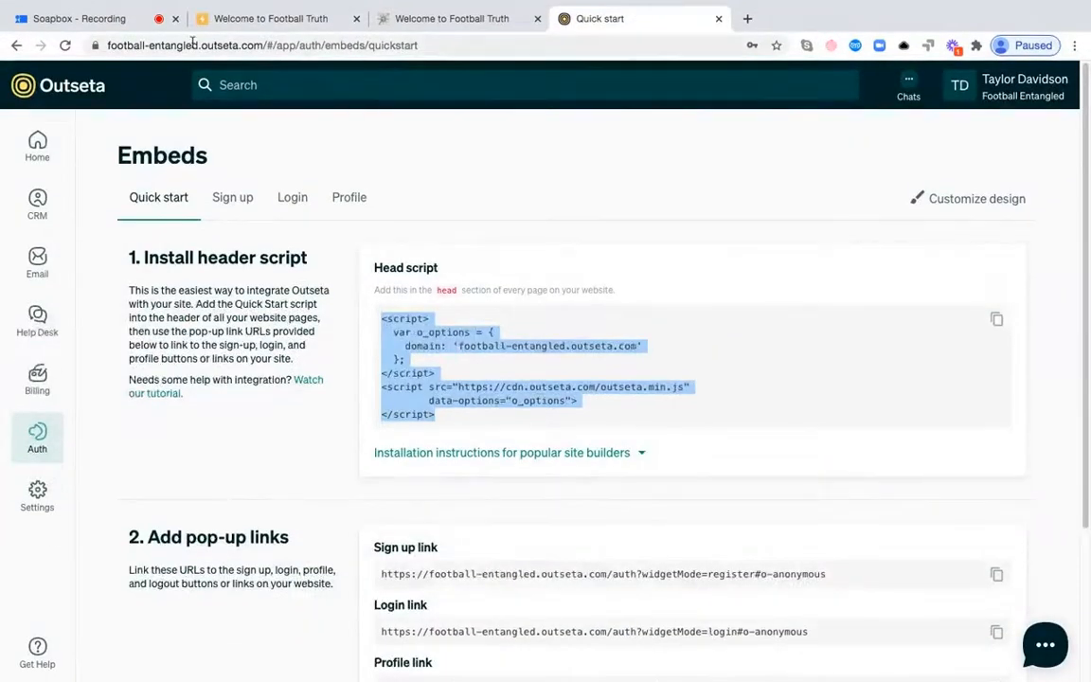
pyautogui.click(280, 26)
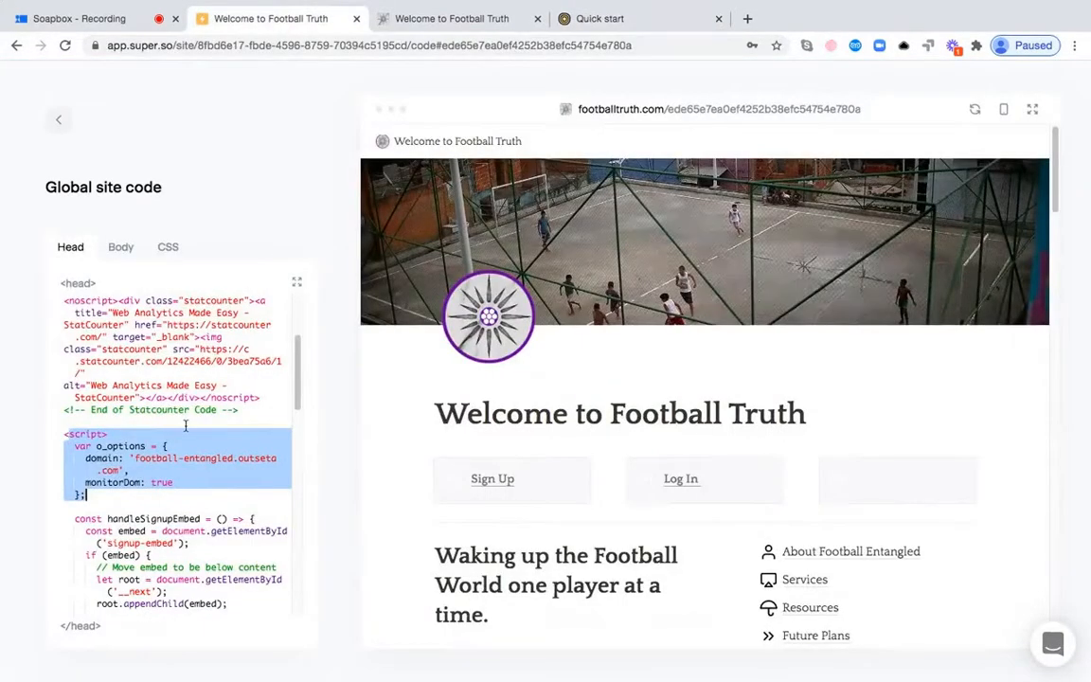
pyautogui.scroll(3, 184, 445)
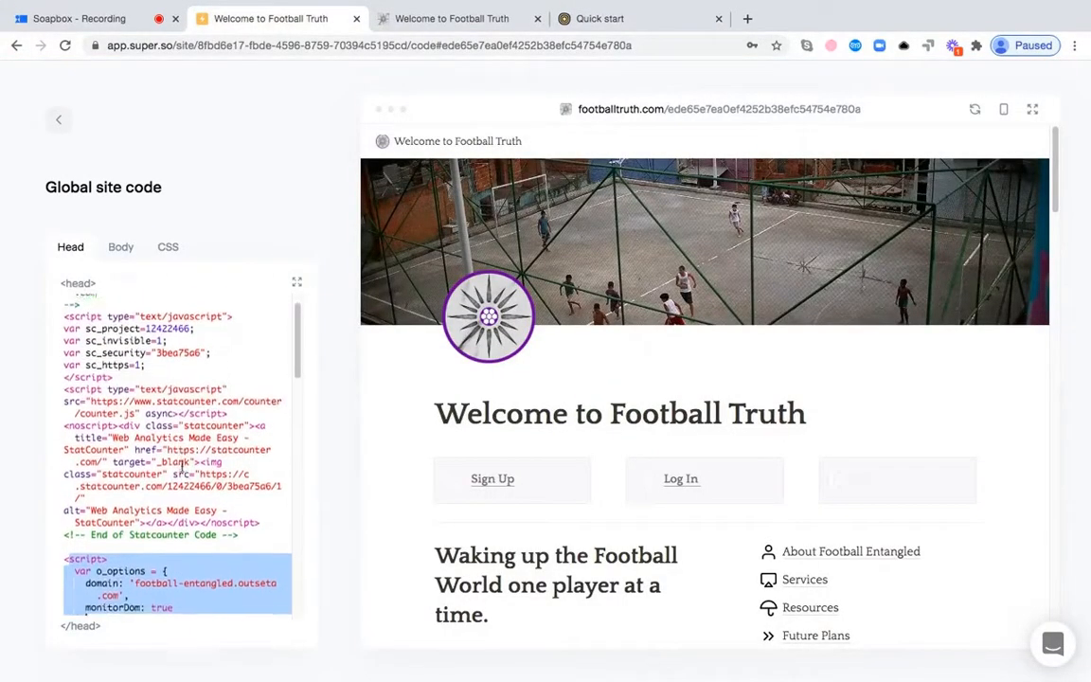
pyautogui.scroll(-1, 181, 465)
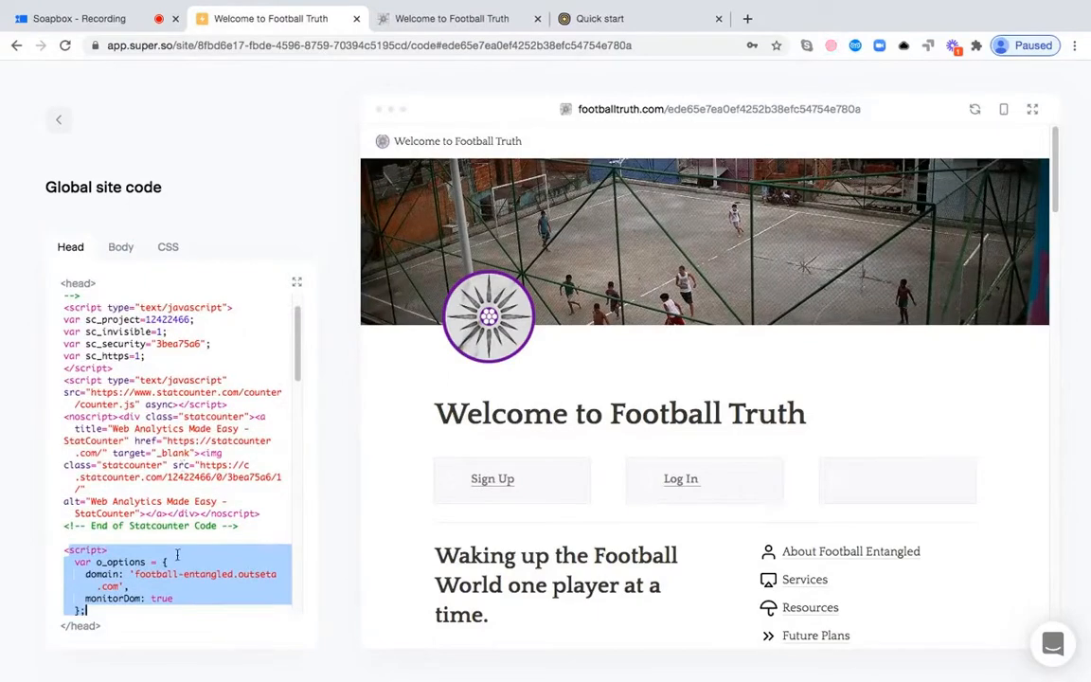
pyautogui.click(615, 34)
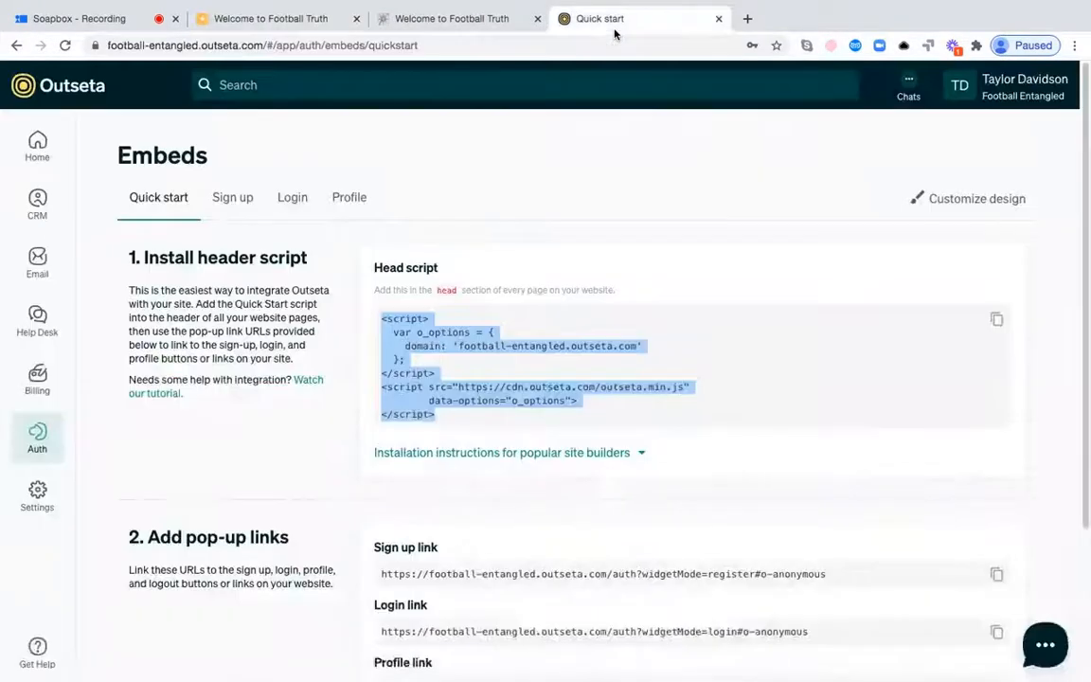
pyautogui.click(720, 338)
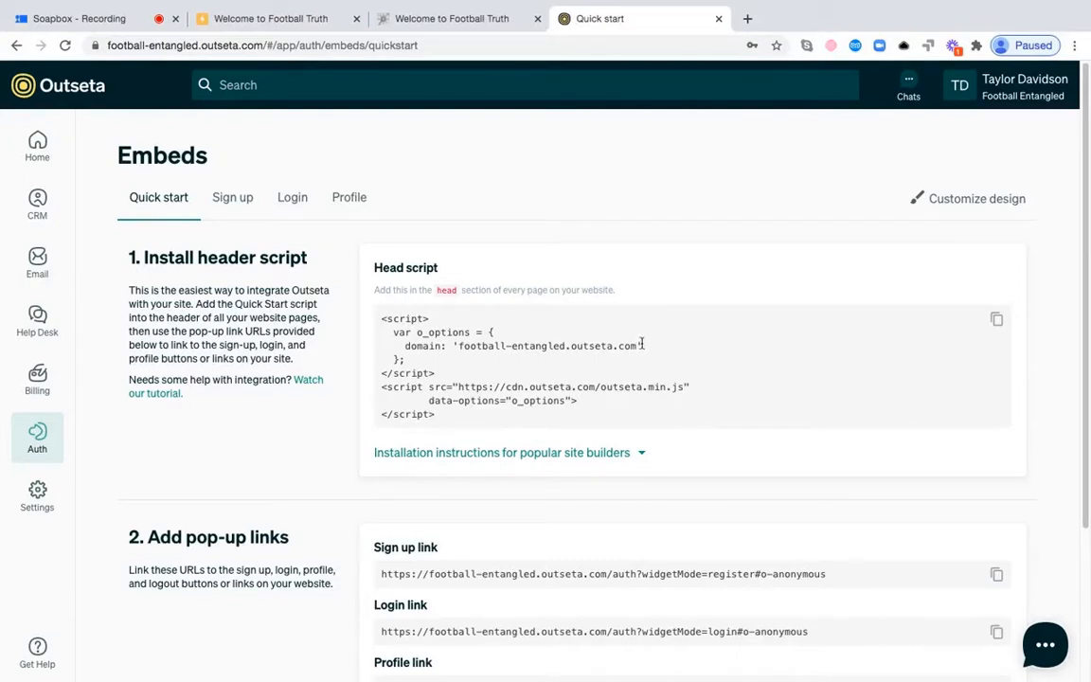
# Highlight the monitorDom: true line of the Outseta script in Super's global head code.
pyautogui.click(451, 28)
pyautogui.click(275, 28)
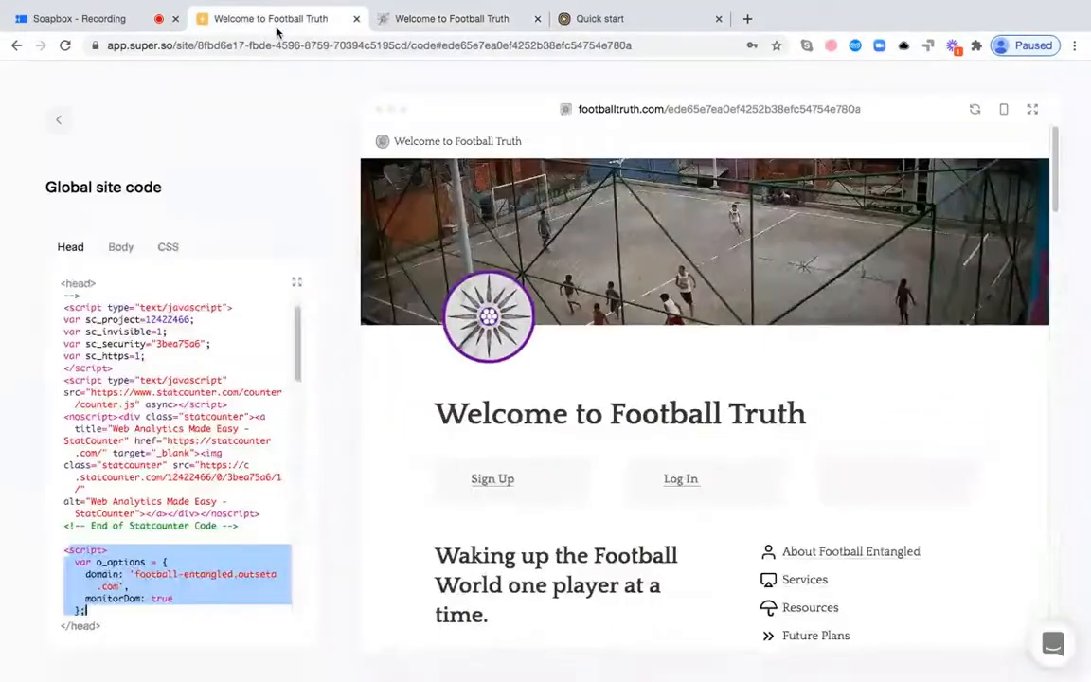
pyautogui.doubleClick(139, 597)
pyautogui.tripleClick(142, 596)
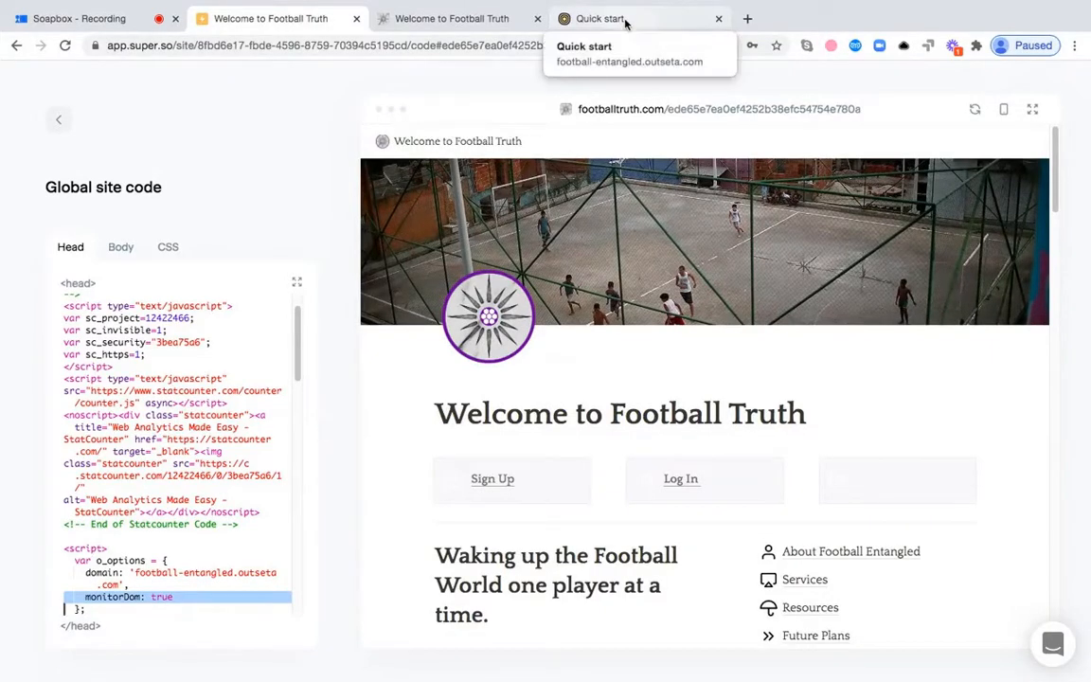
# Leave the global site code in Super and examine the pop-up links in Outseta's Quick start embeds.
pyautogui.click(60, 123)
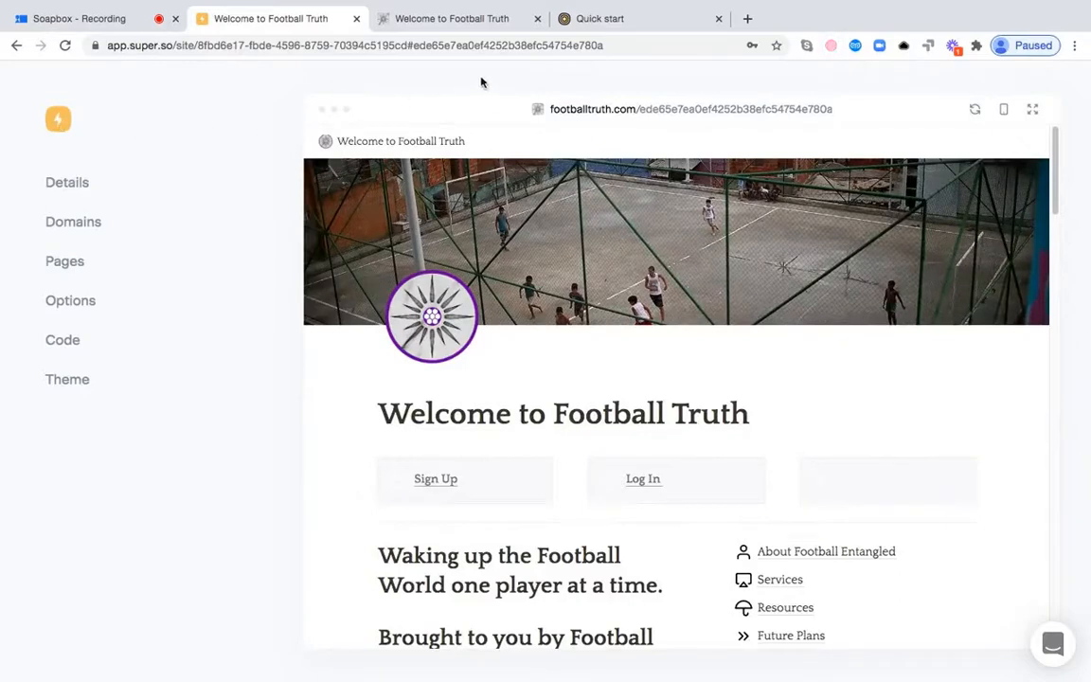
pyautogui.click(598, 29)
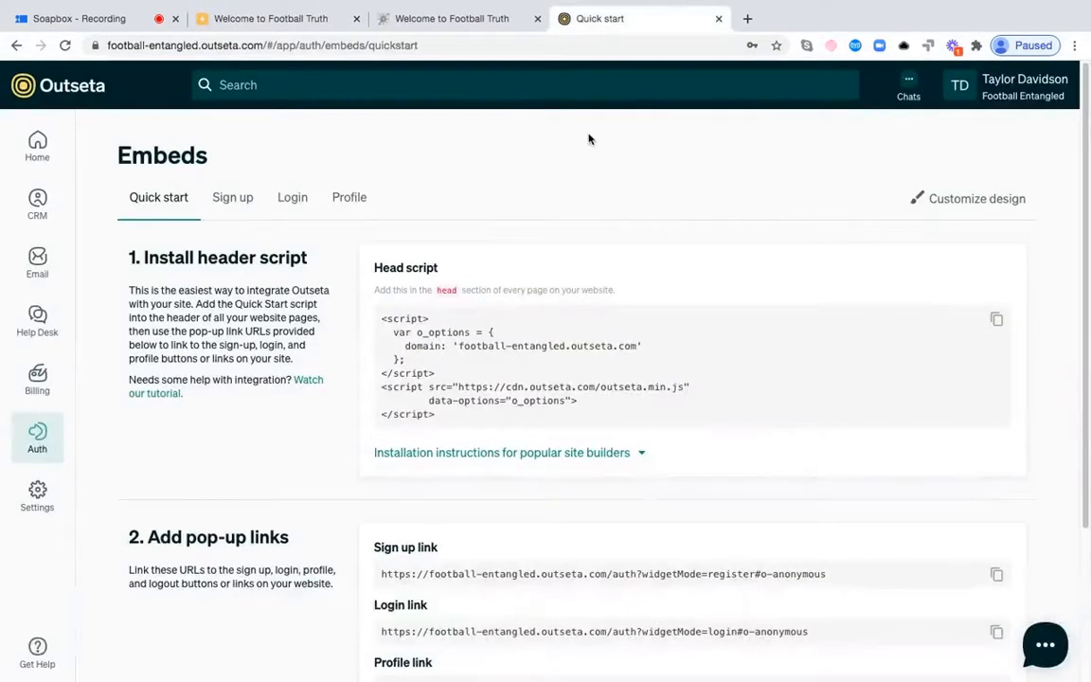
pyautogui.scroll(-4, 567, 220)
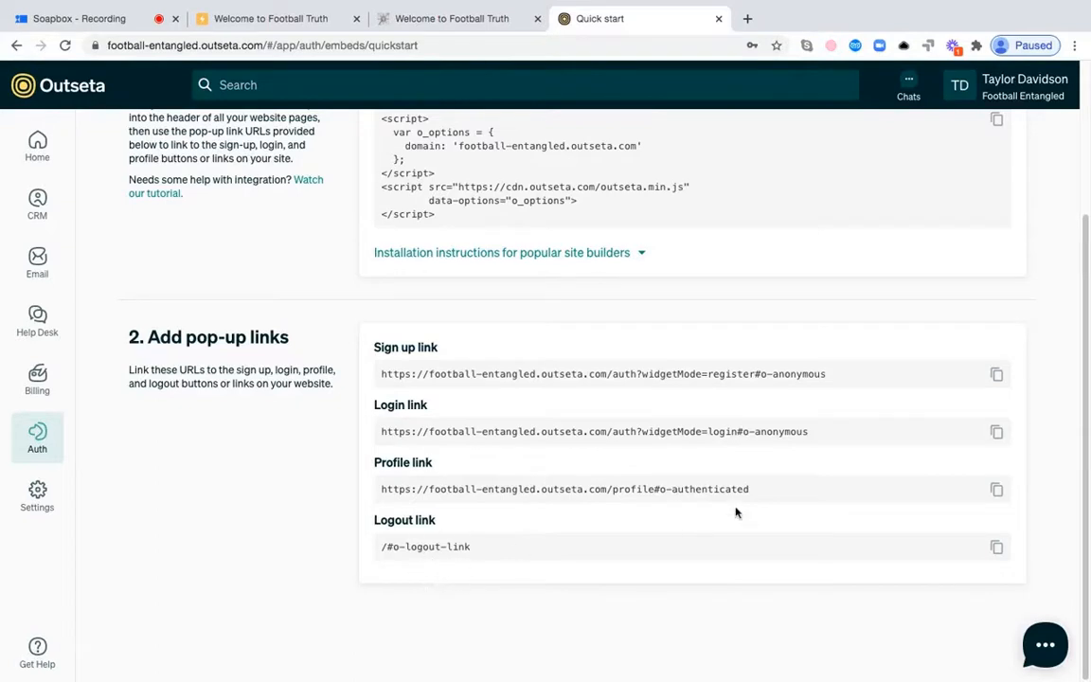
# Copy Outseta's sign-up link, and preview the live Football Truth site's Sign Up pop-up with The Way of the Natural Presentation + Private Community plan.
pyautogui.click(998, 377)
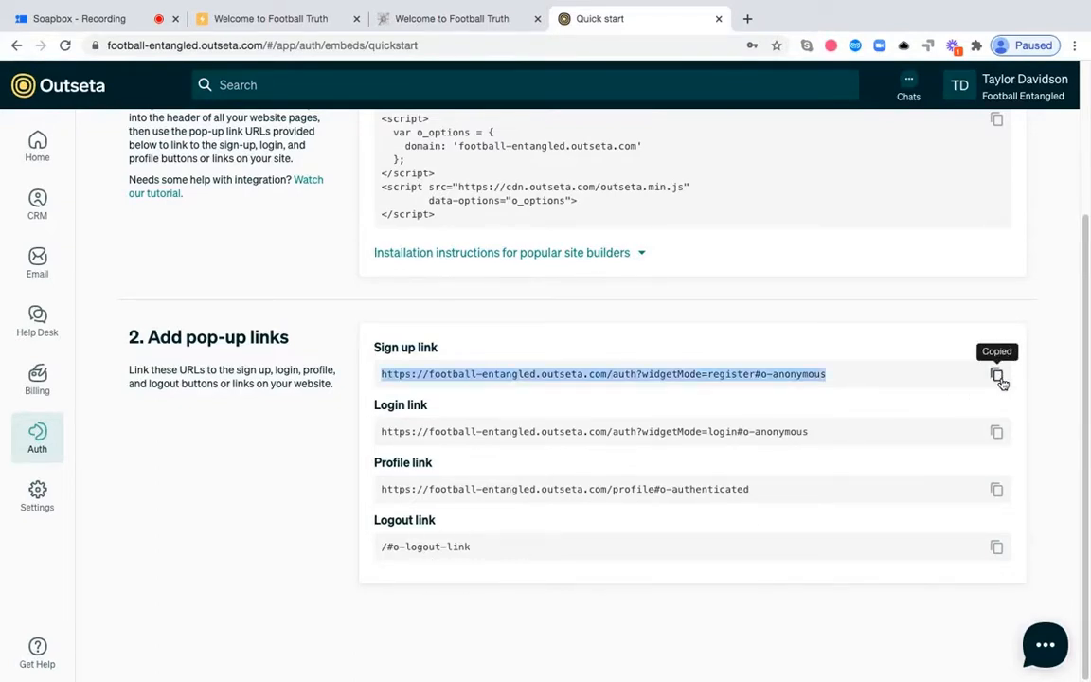
pyautogui.click(453, 21)
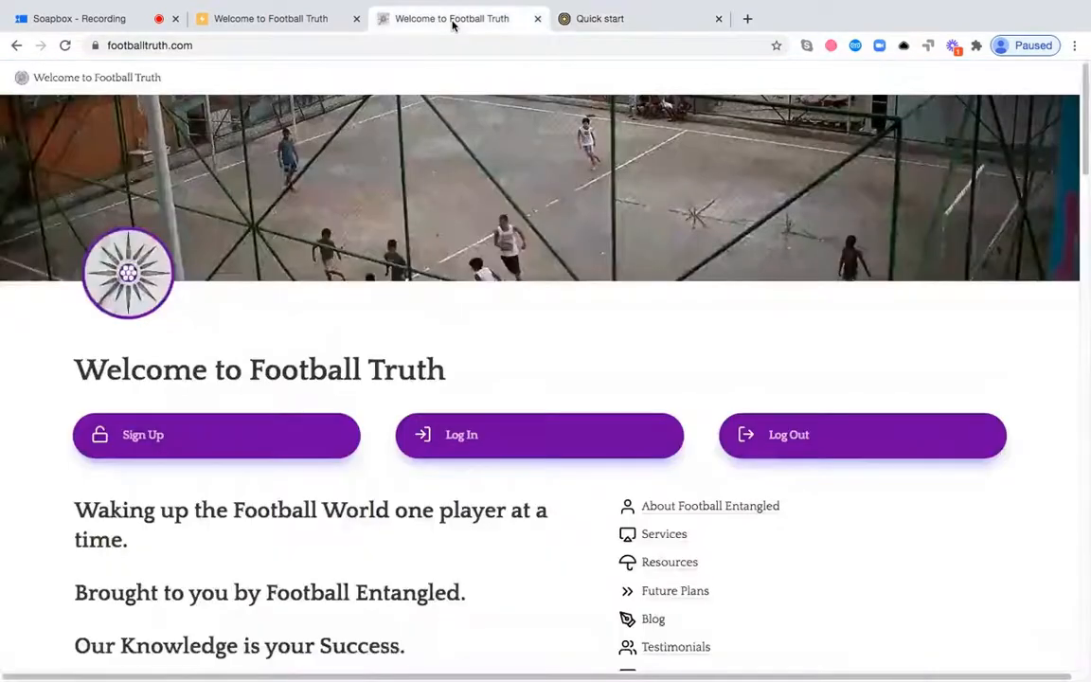
pyautogui.click(174, 438)
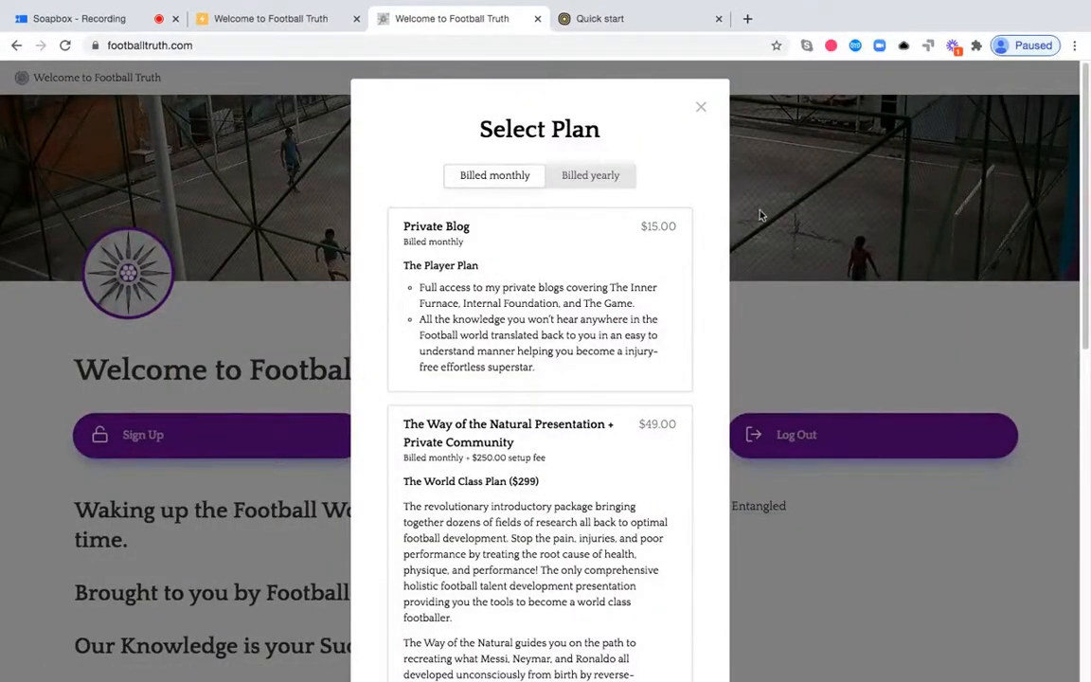
pyautogui.scroll(-2, 572, 448)
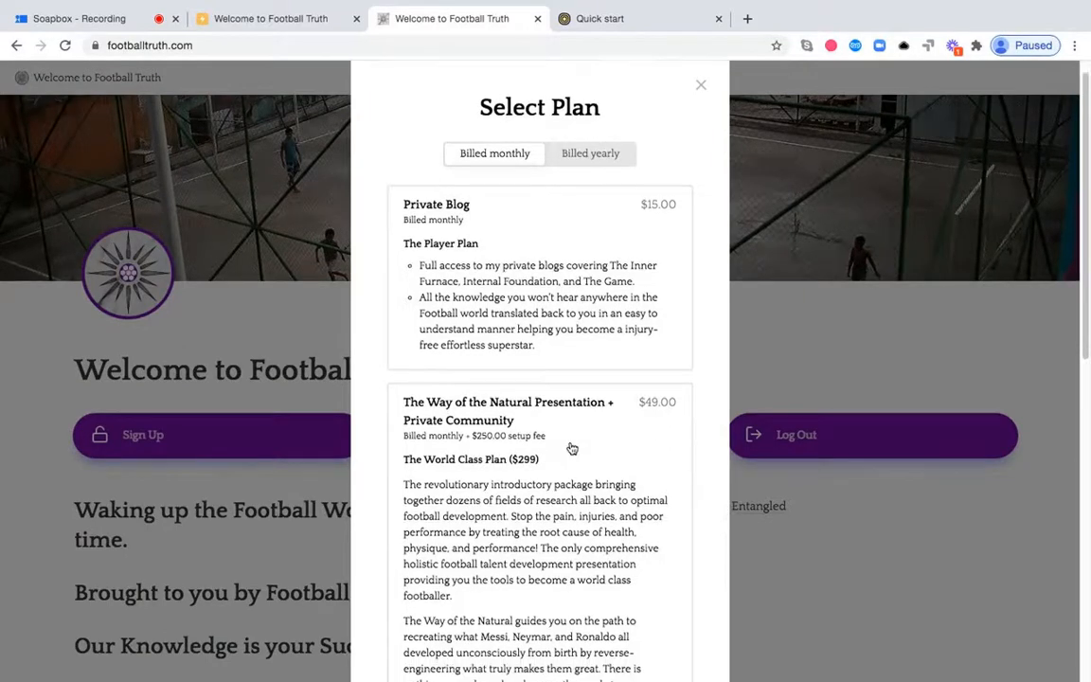
pyautogui.click(572, 448)
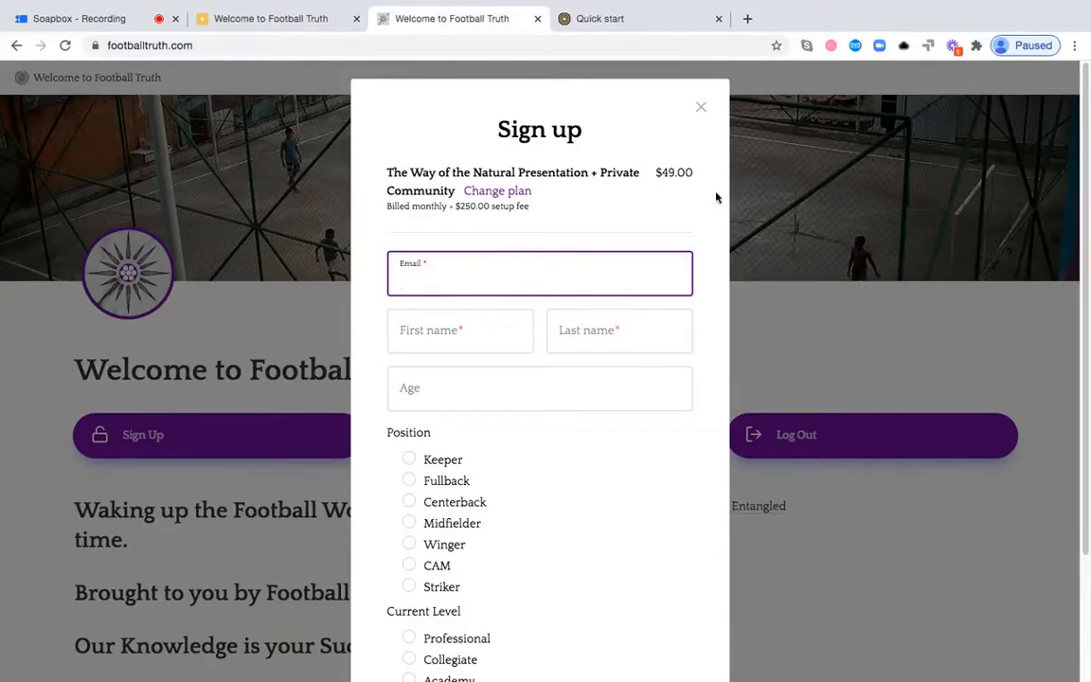
pyautogui.click(701, 107)
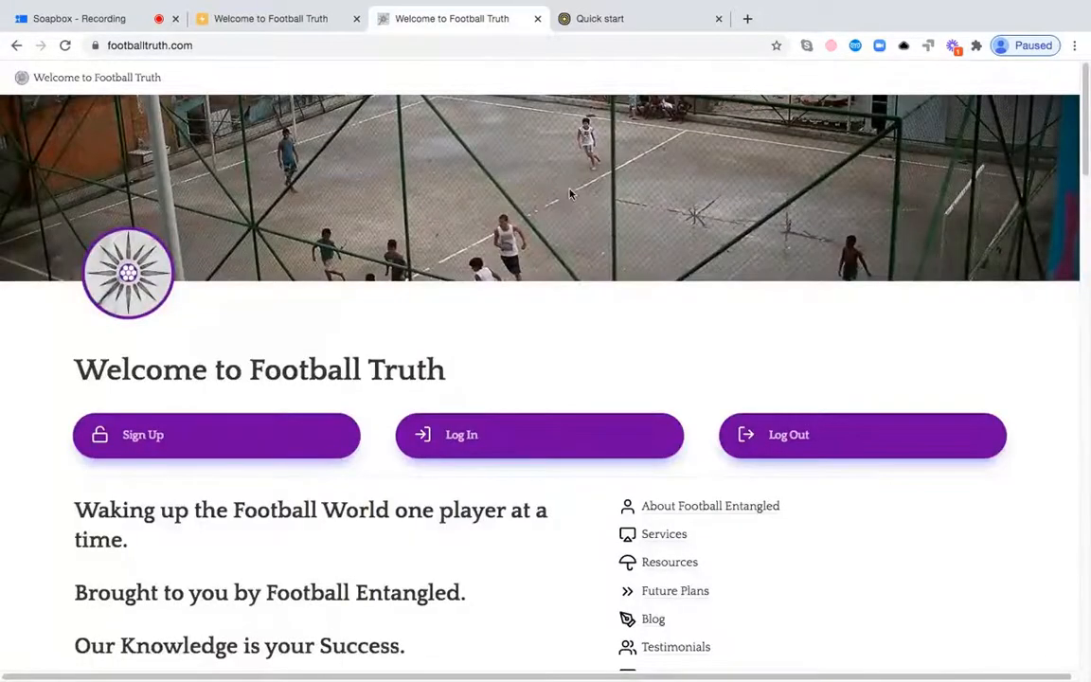
# Preview the live site's Log In pop-up and close it, then review the head script in Outseta's Quick start embeds.
pyautogui.click(508, 440)
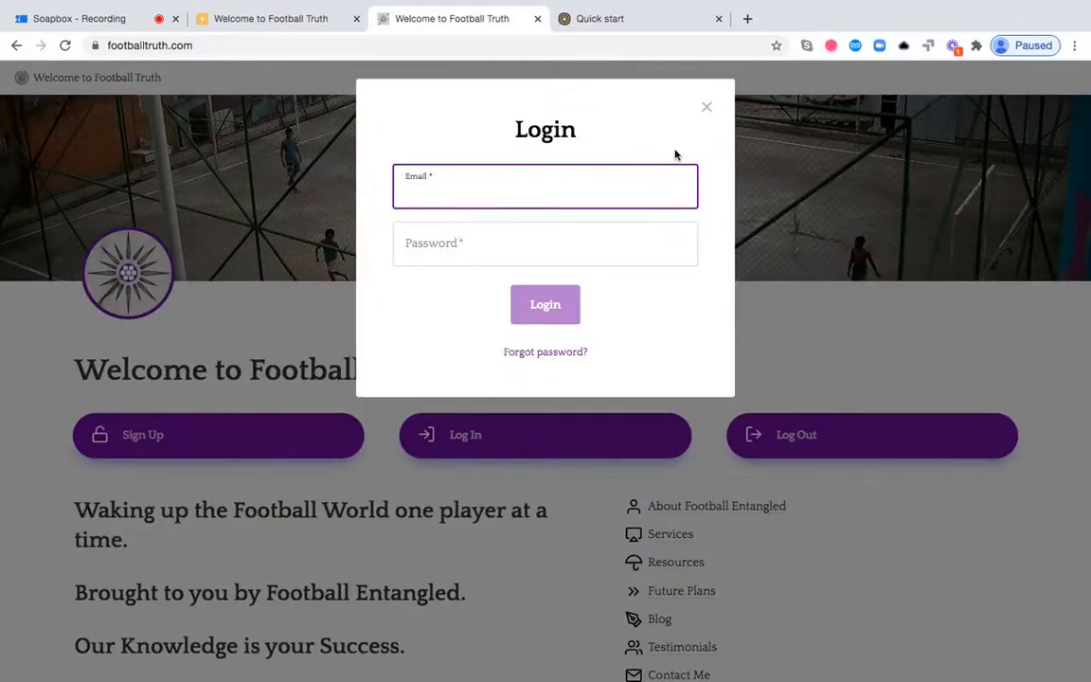
pyautogui.click(706, 110)
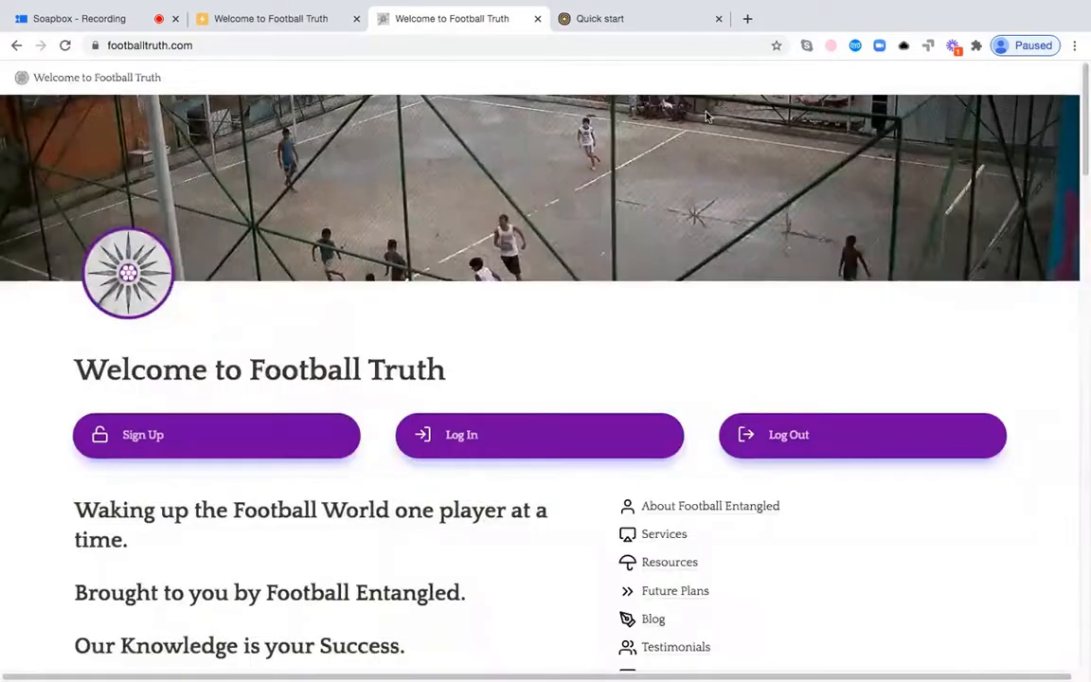
pyautogui.click(628, 21)
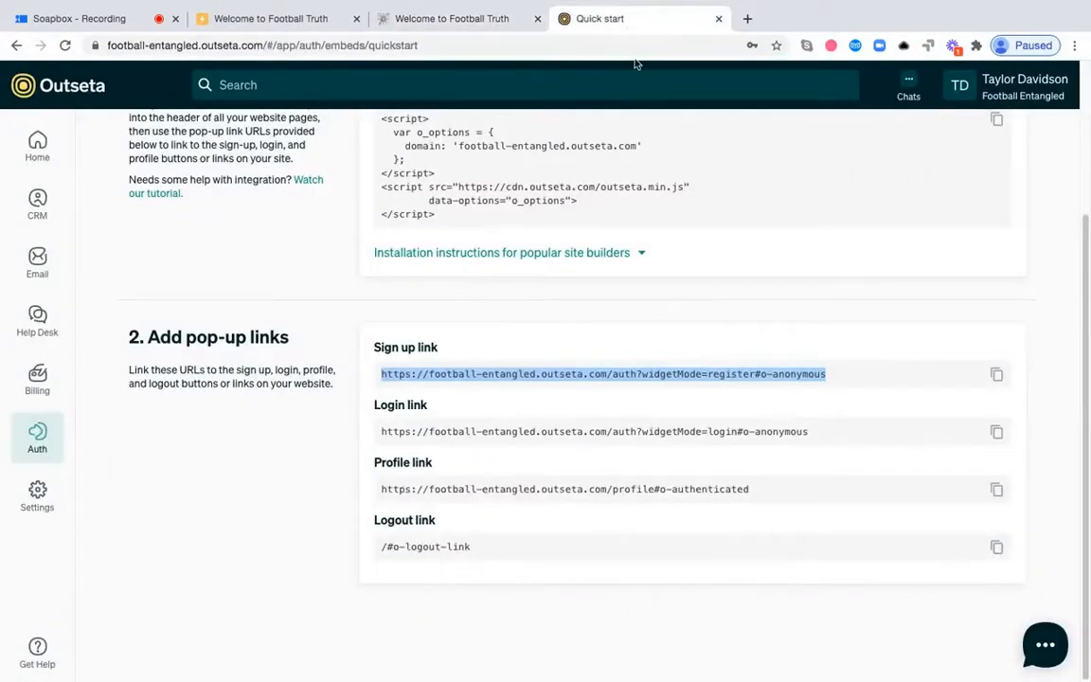
pyautogui.scroll(2, 662, 259)
pyautogui.scroll(2, 662, 258)
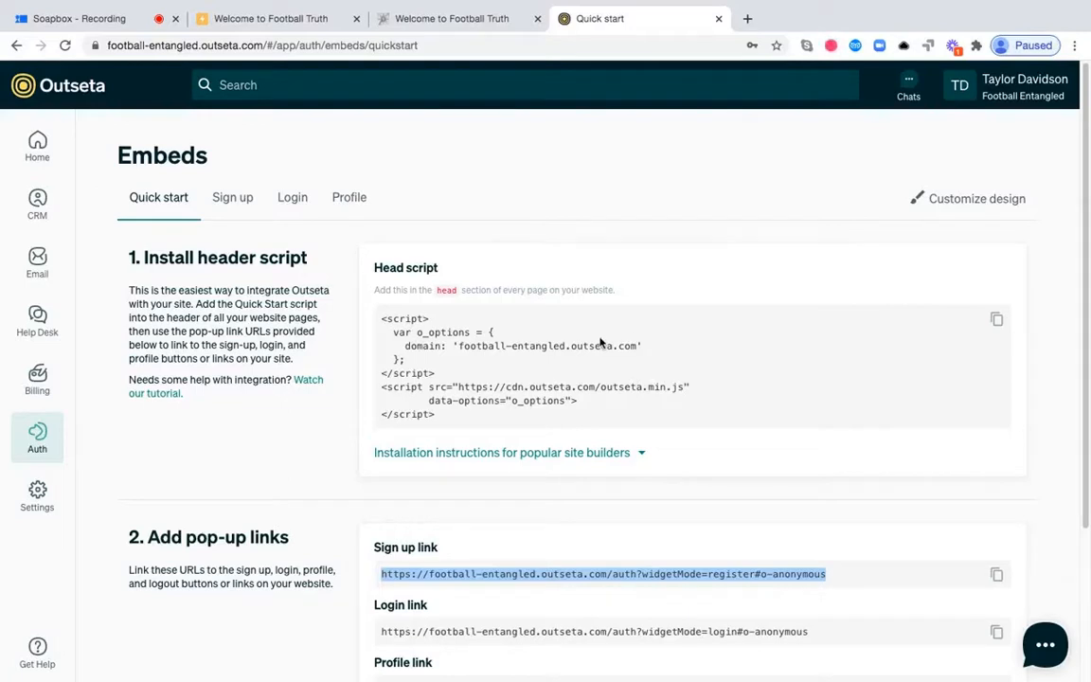
# Reopen the global site code in Super and select the monitorDom: true line in the head code's o_options block.
pyautogui.click(269, 19)
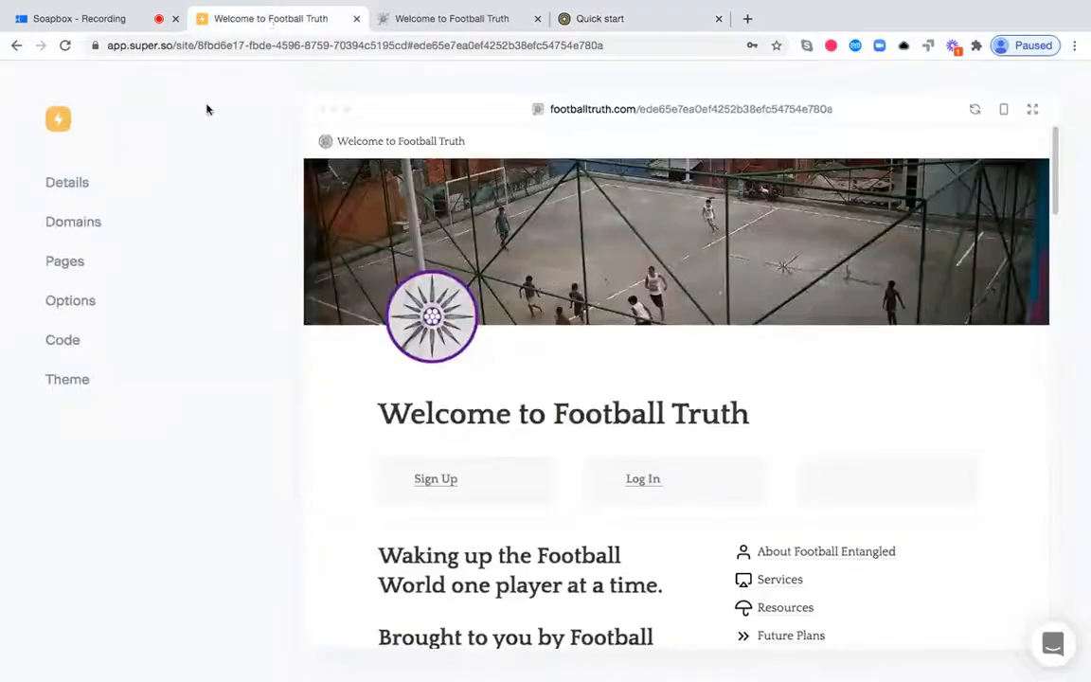
pyautogui.click(71, 340)
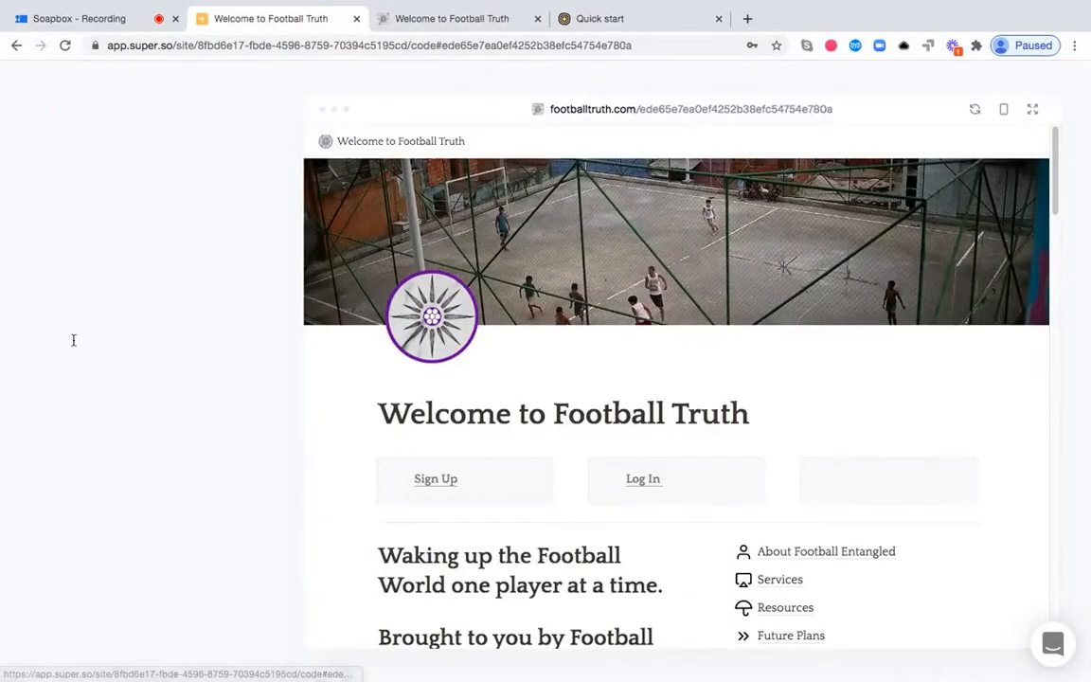
pyautogui.scroll(-5, 156, 422)
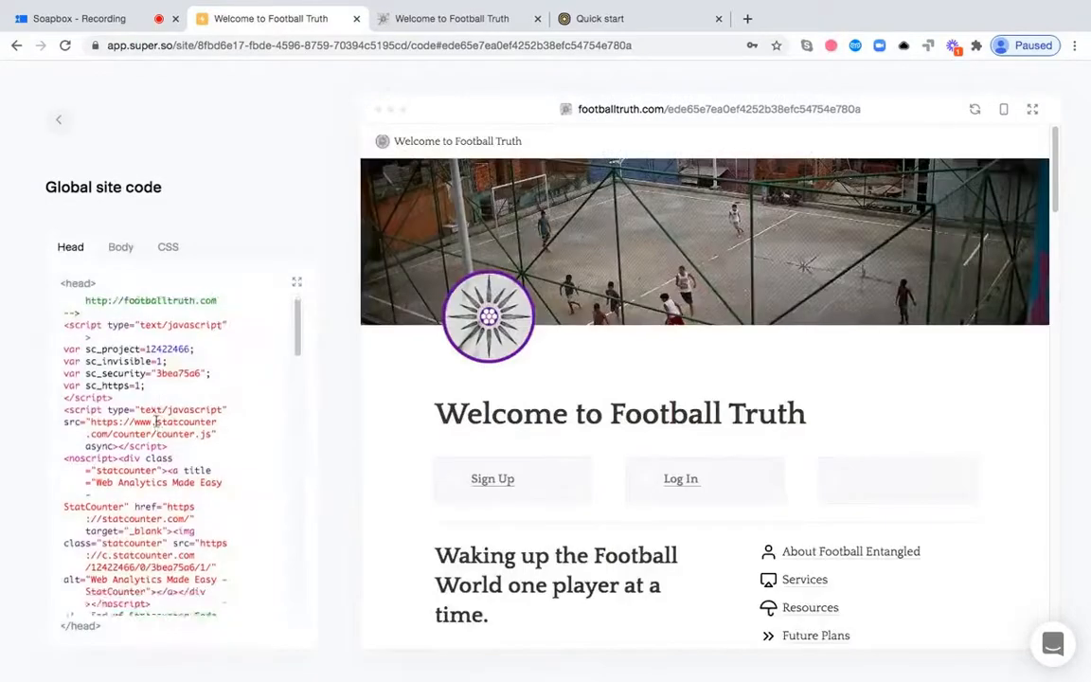
pyautogui.scroll(3, 157, 422)
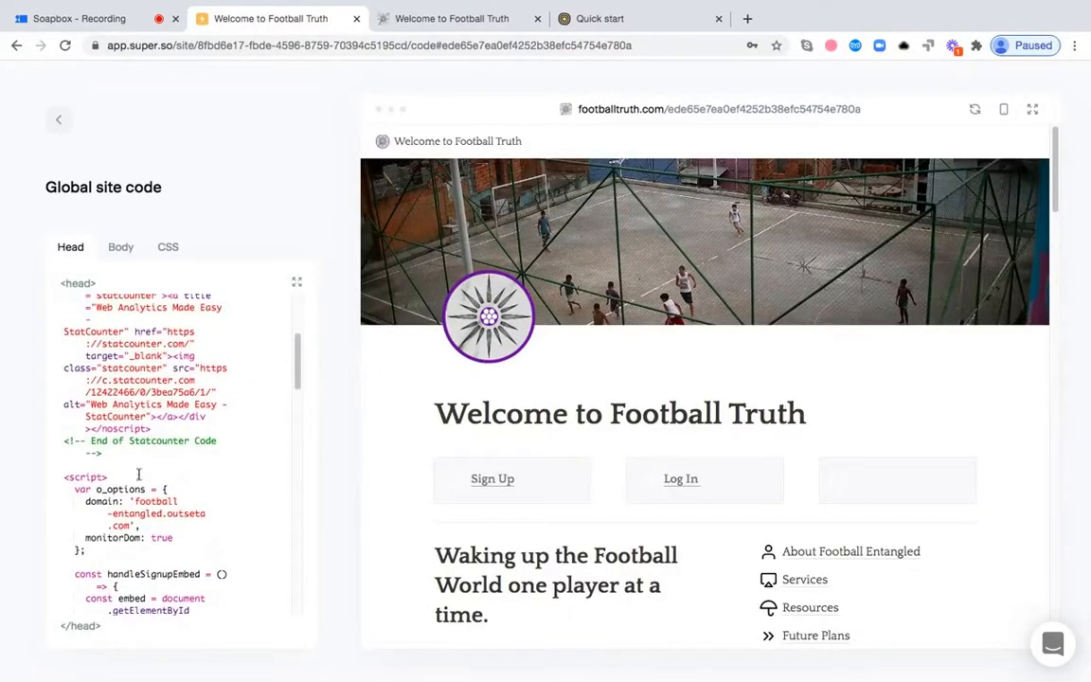
pyautogui.tripleClick(126, 538)
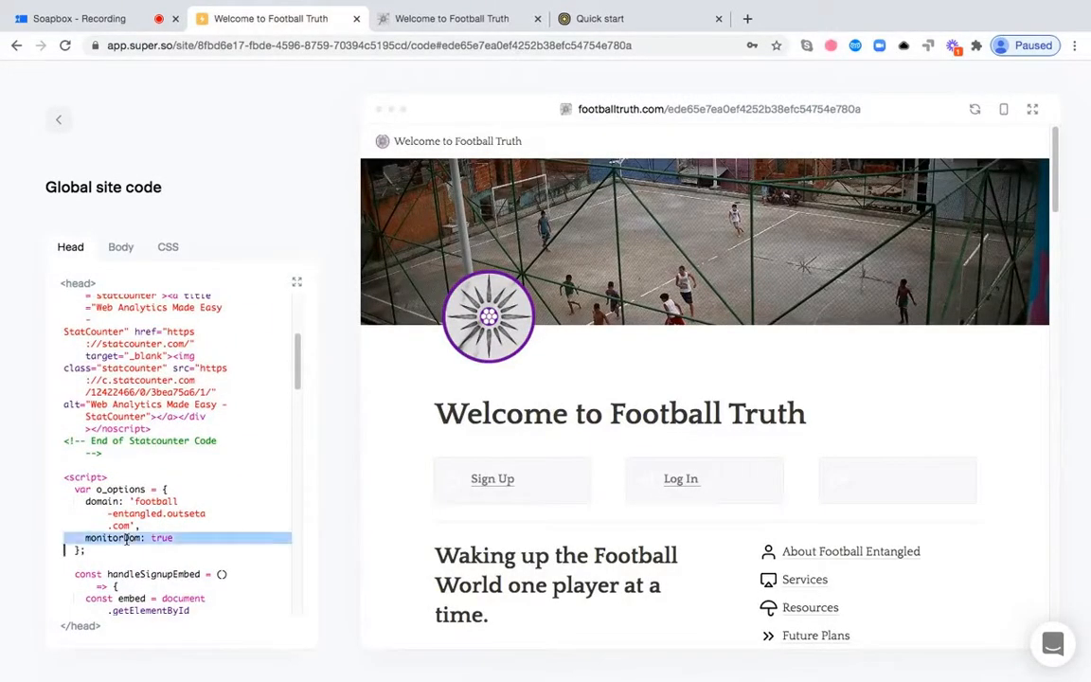